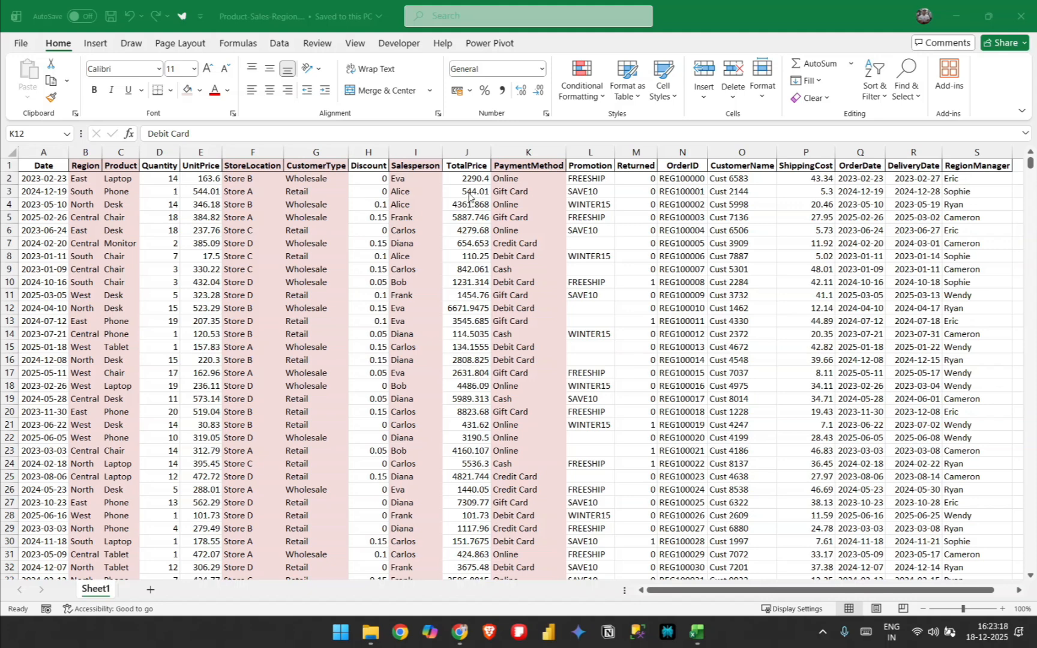
Create a PivotTable on a new worksheet from the sales data range Sheet1!$A$1:$S$1501.
click(431, 204)
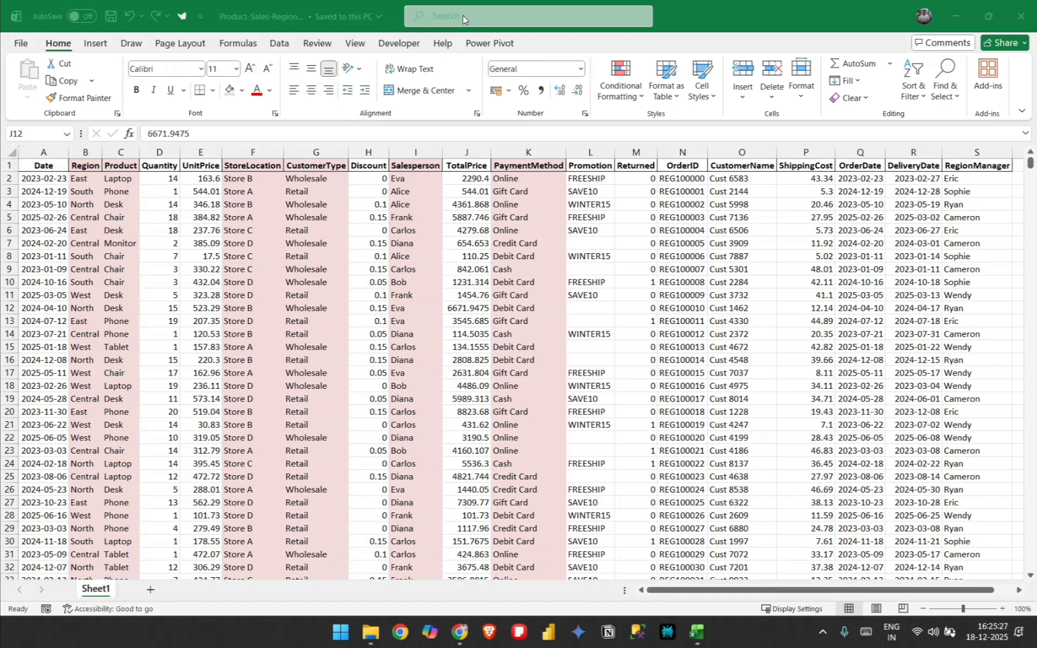
click(93, 49)
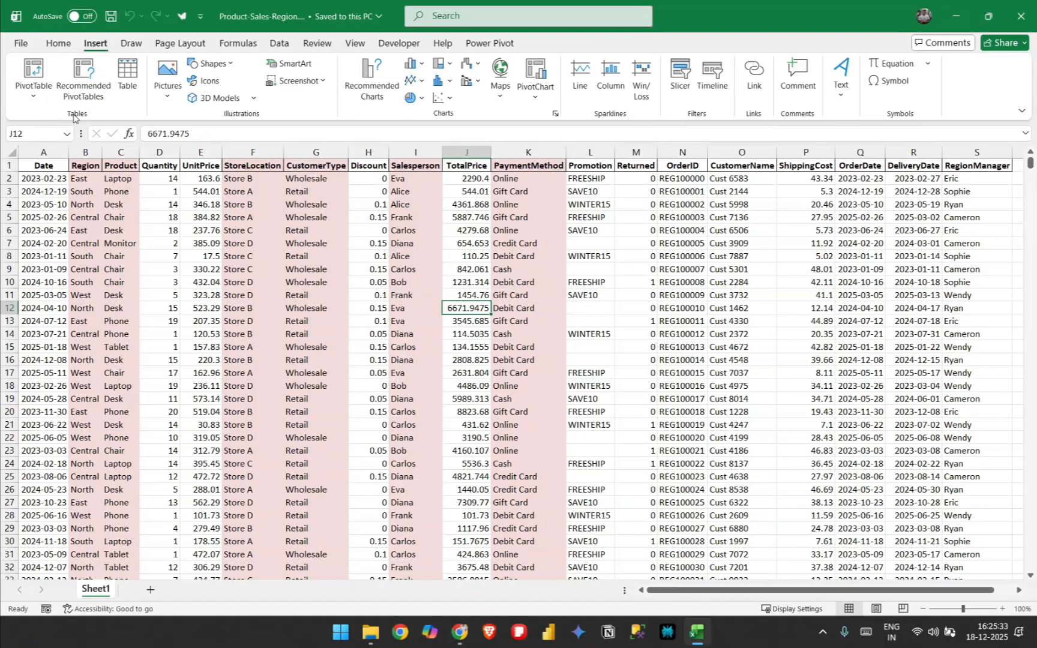
click(35, 95)
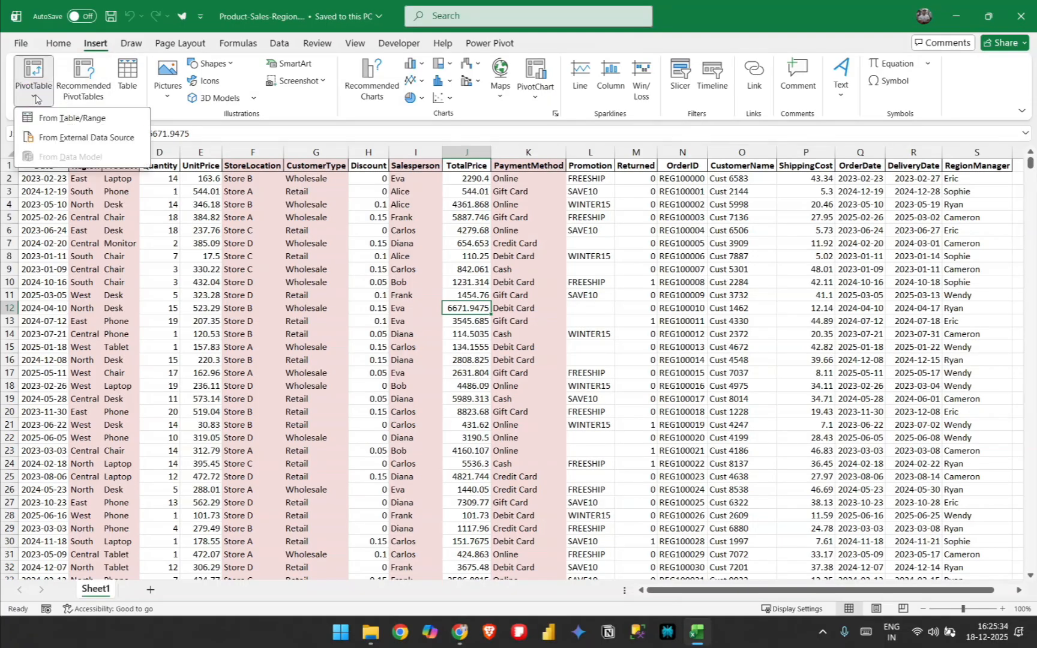
click(68, 120)
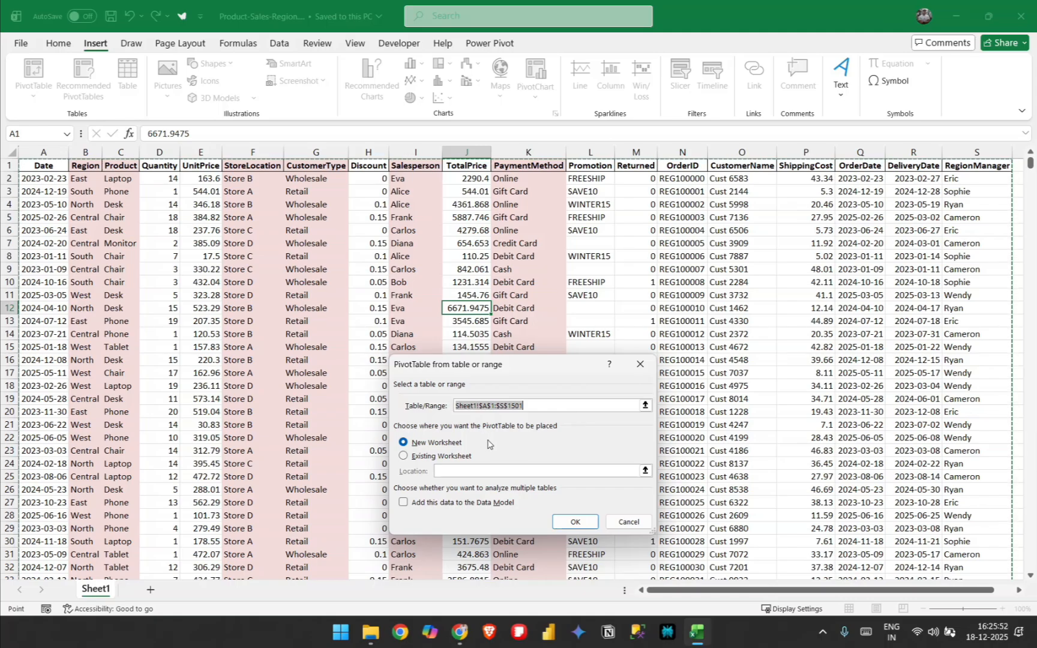
click(571, 522)
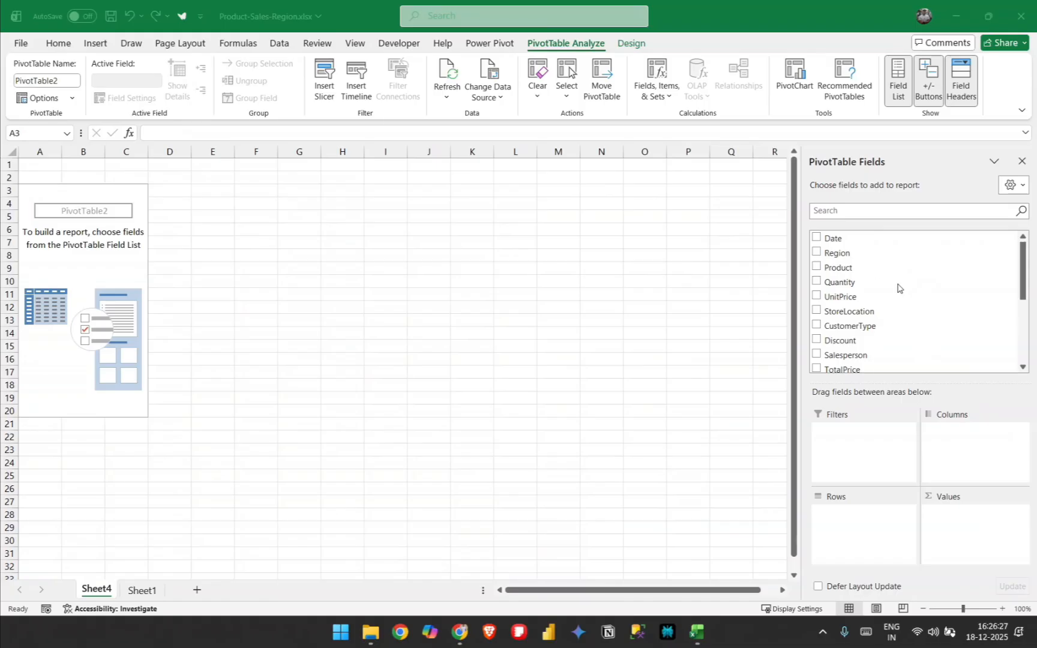
scroll(893, 303, down, 5)
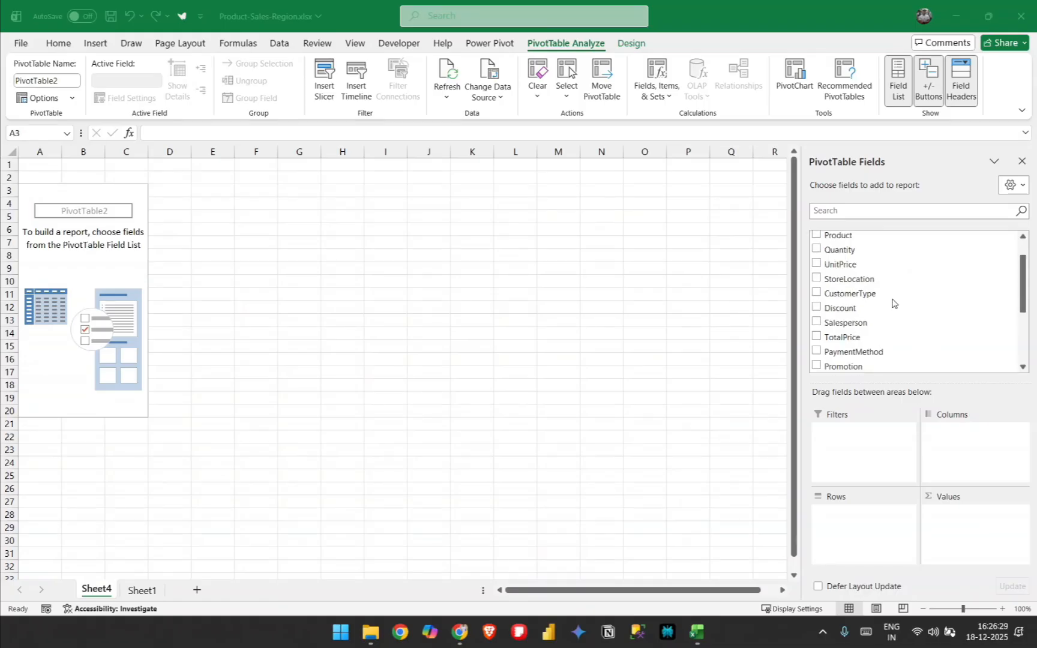
scroll(892, 303, up, 5)
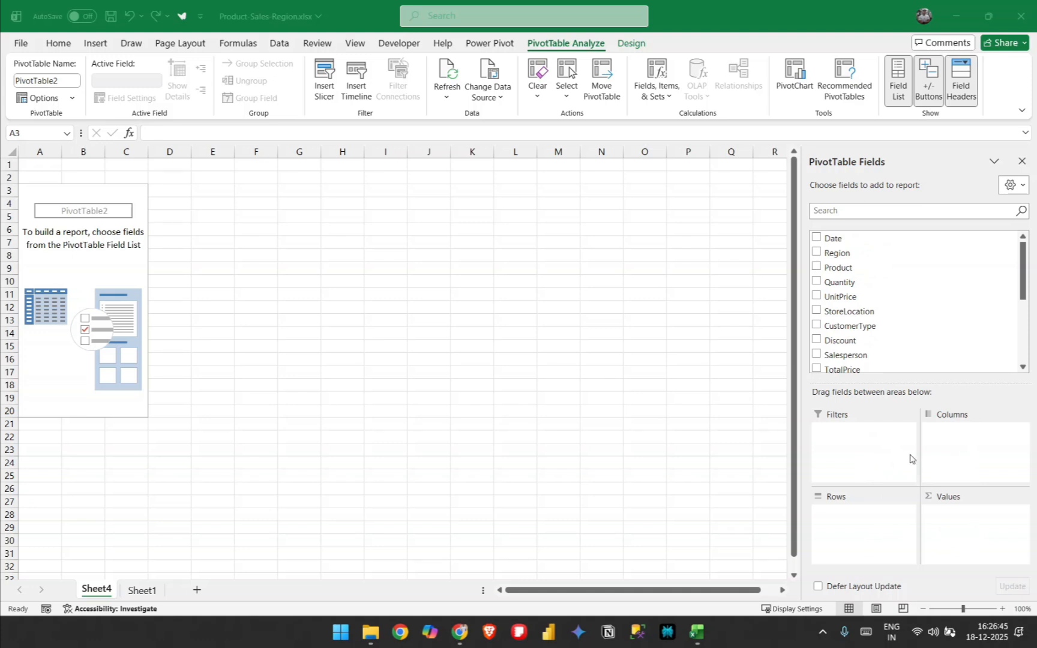
click(815, 26)
click(116, 277)
click(470, 255)
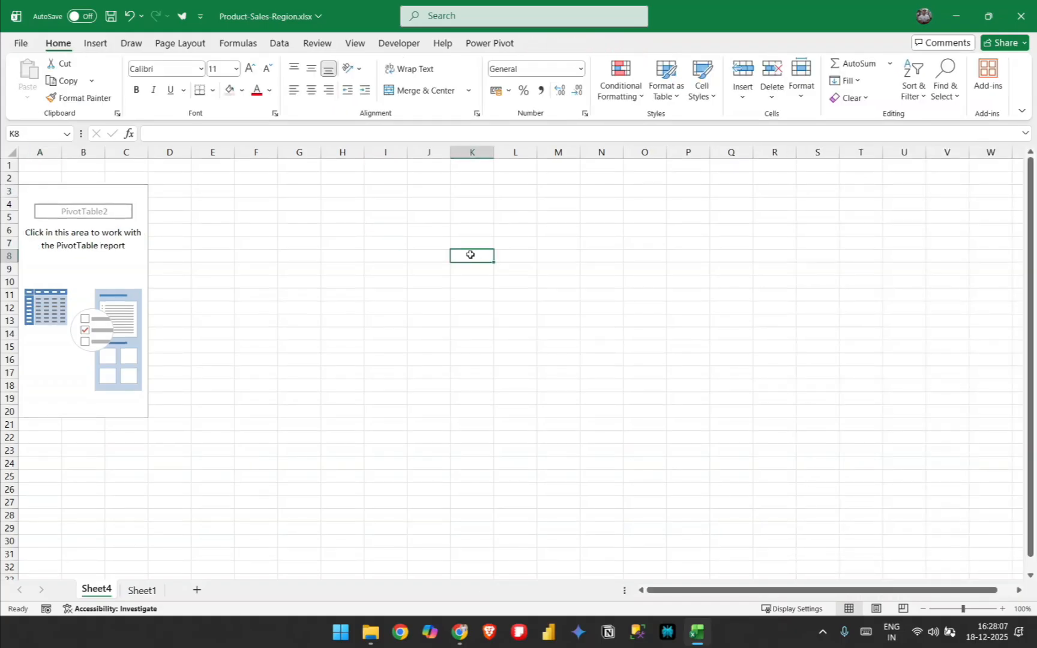
click(93, 274)
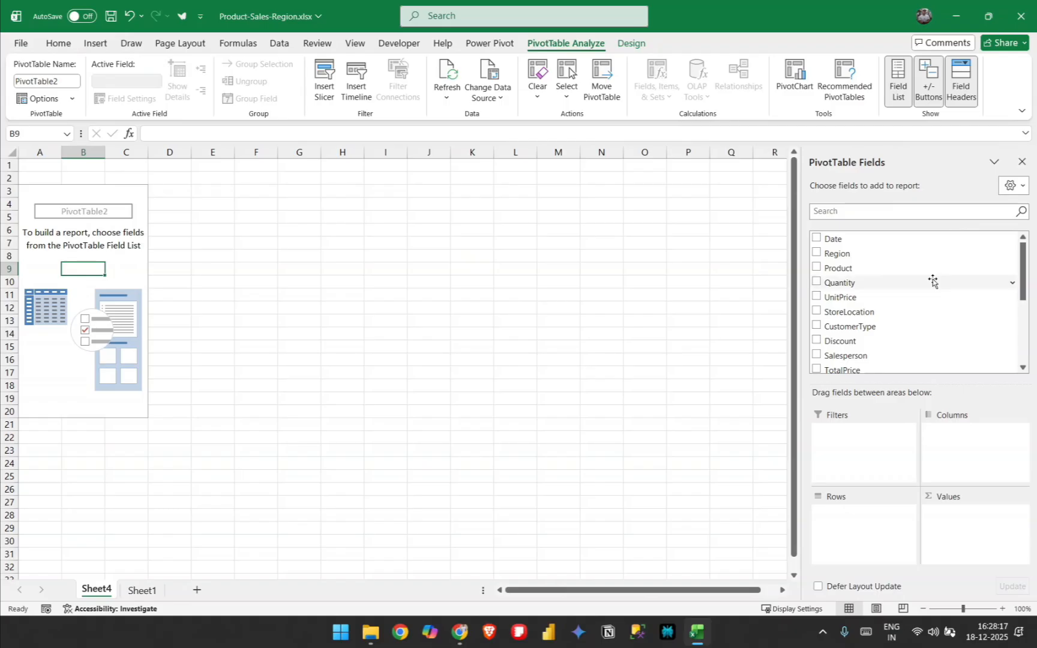
click(819, 21)
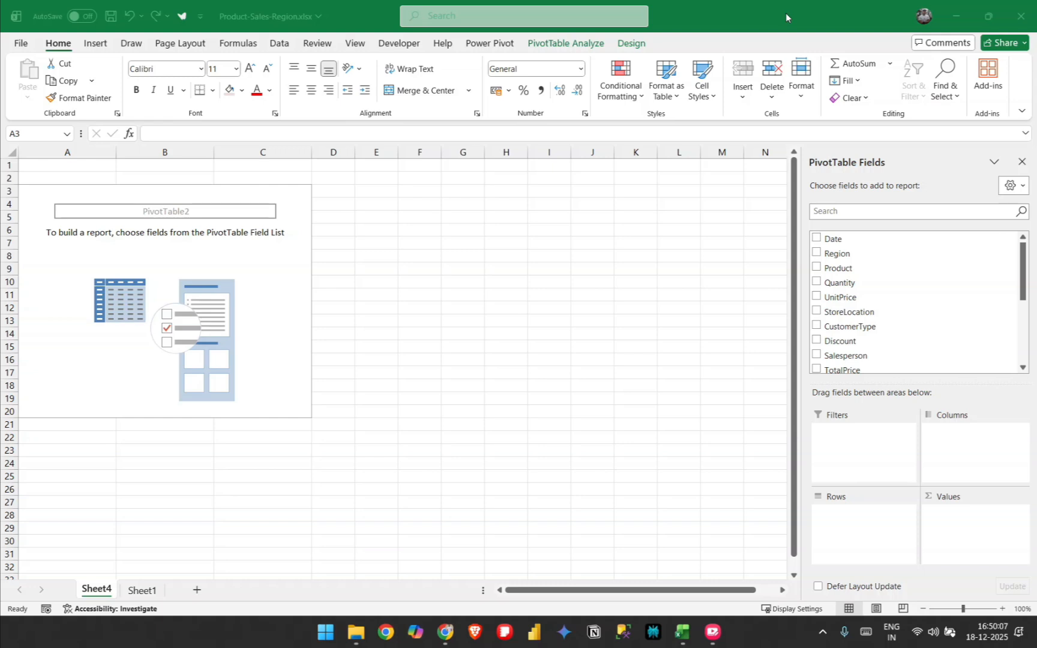
Add Region to the PivotTable rows and TotalPrice to its values.
click(842, 257)
drag(842, 257, 862, 543)
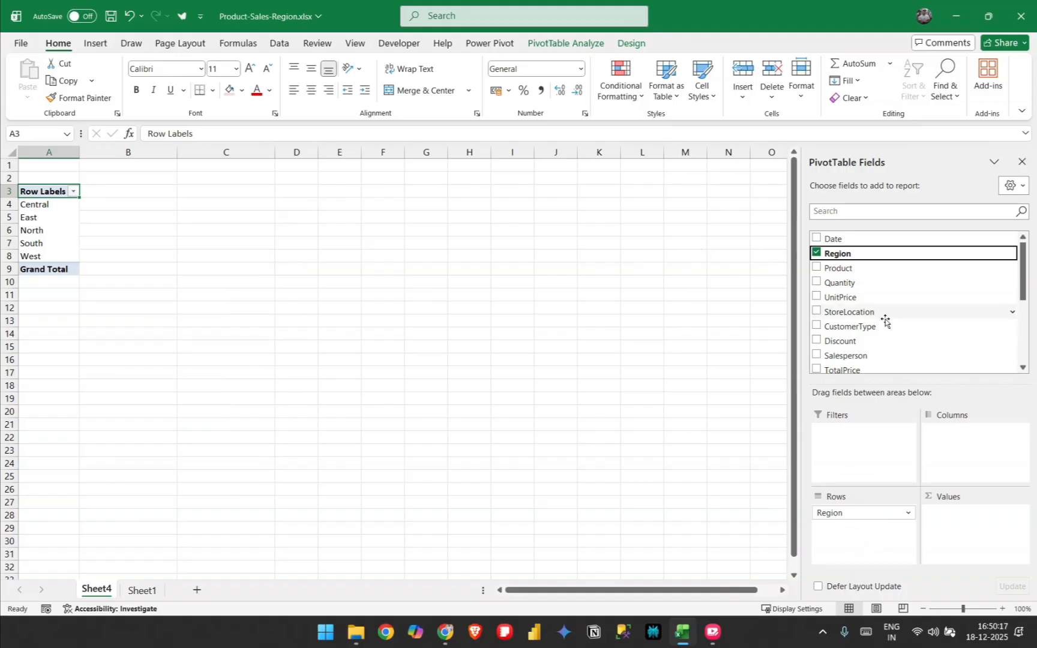
drag(863, 369, 955, 516)
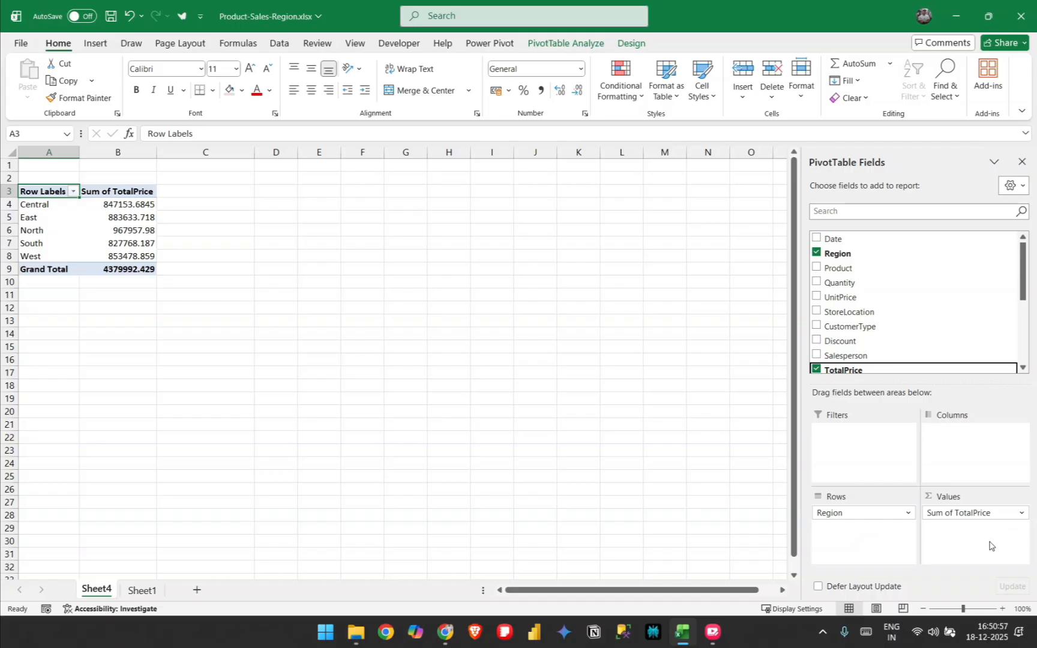
Try Average and Count as the summary calculation of the TotalPrice value field, but apply Sum.
click(965, 514)
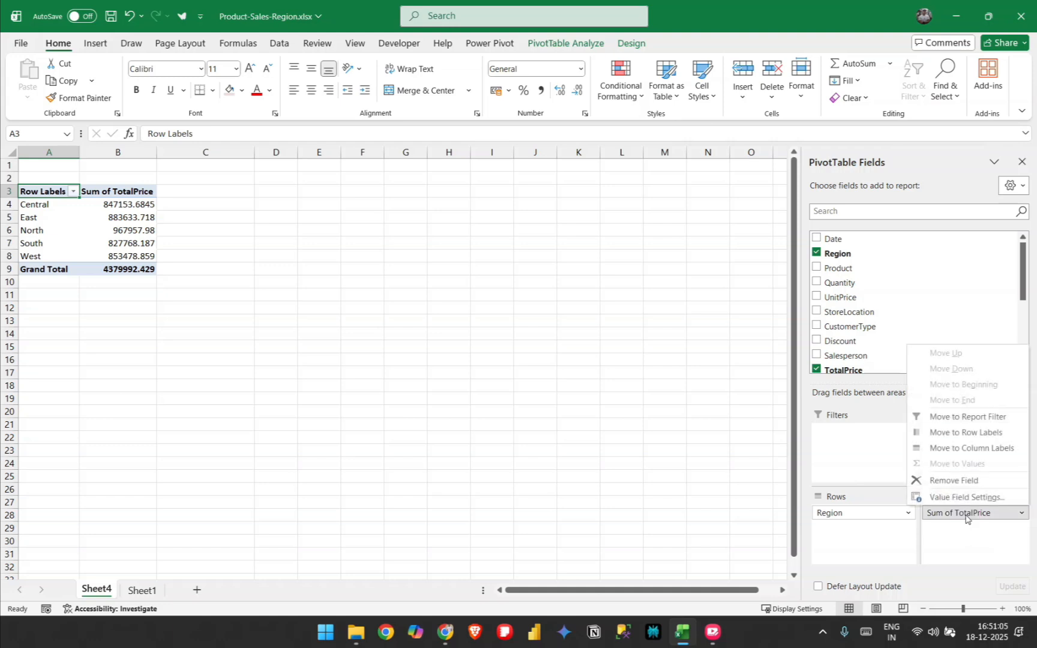
click(957, 498)
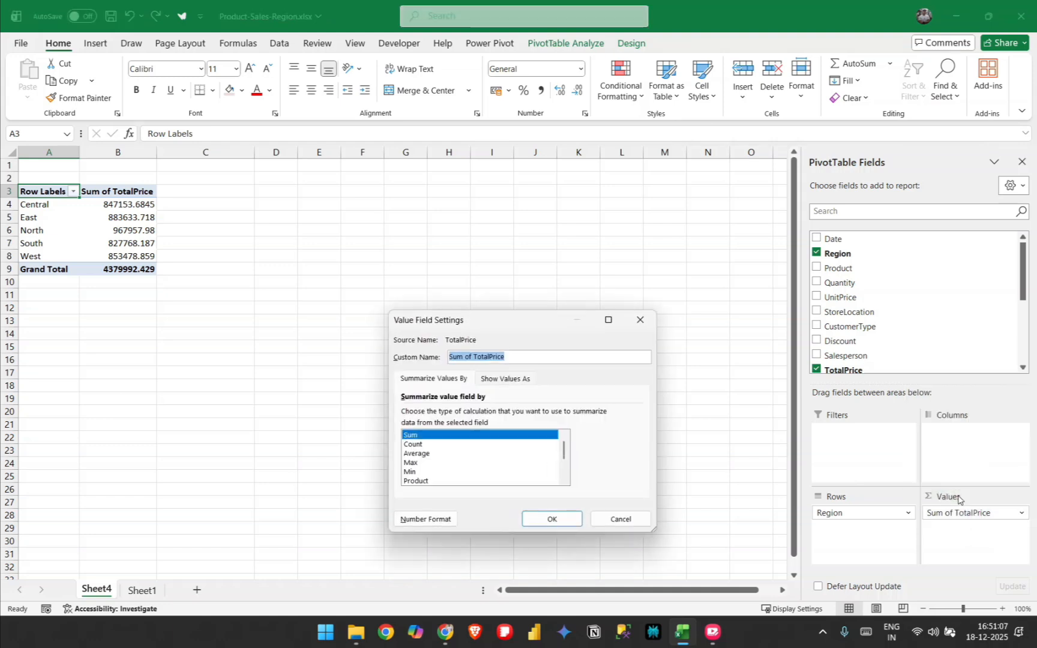
click(424, 454)
click(425, 444)
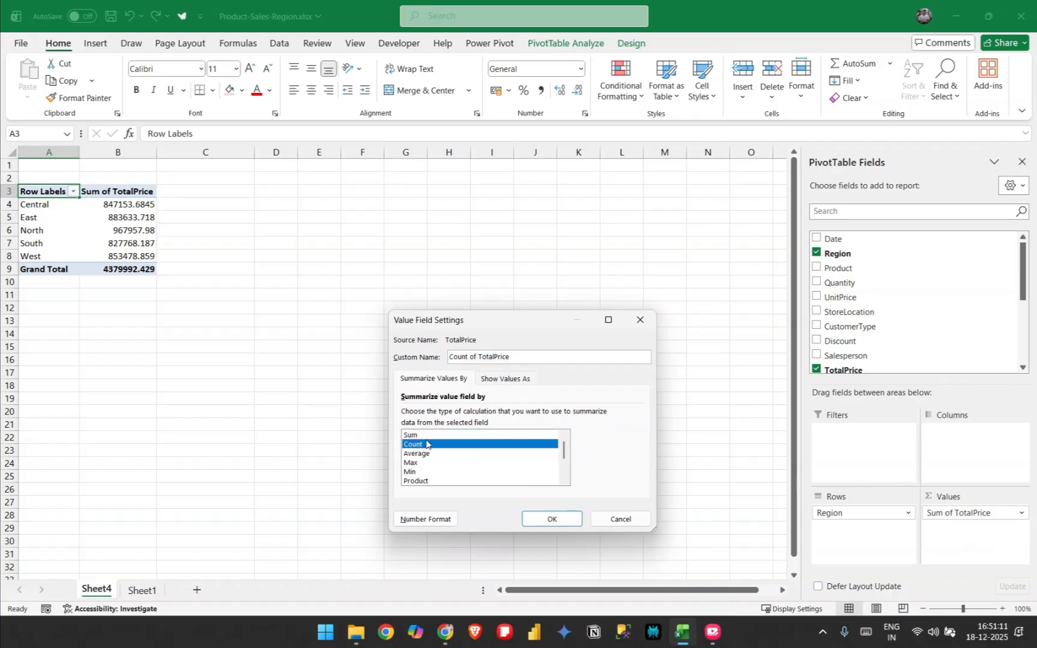
click(428, 435)
click(542, 524)
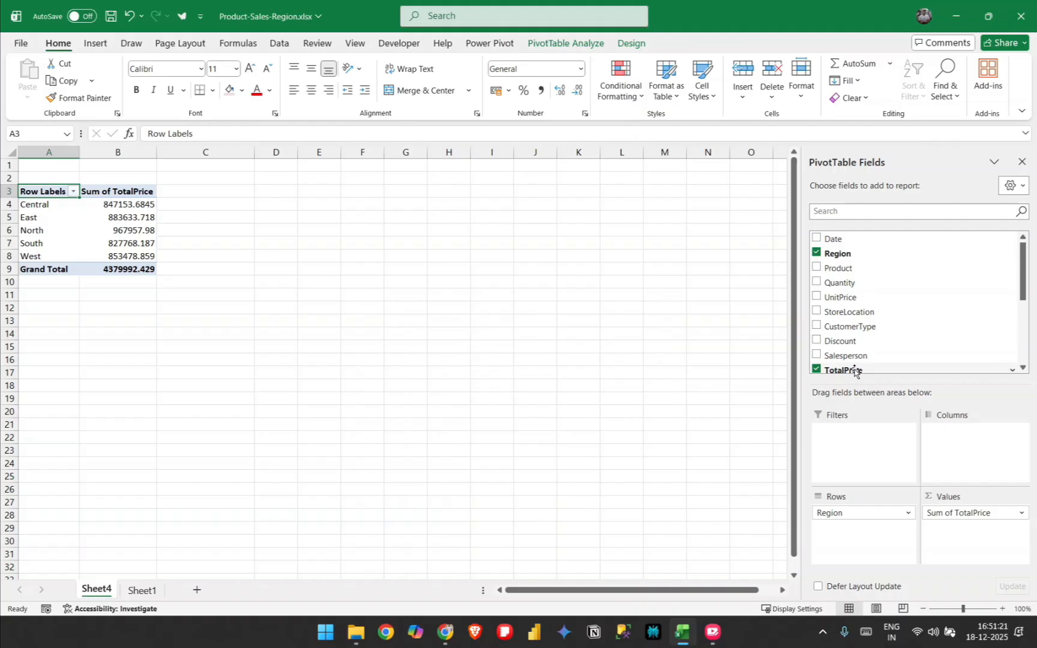
Add TotalPrice to the PivotTable values a second time and summarize that copy by Average.
drag(855, 371, 992, 545)
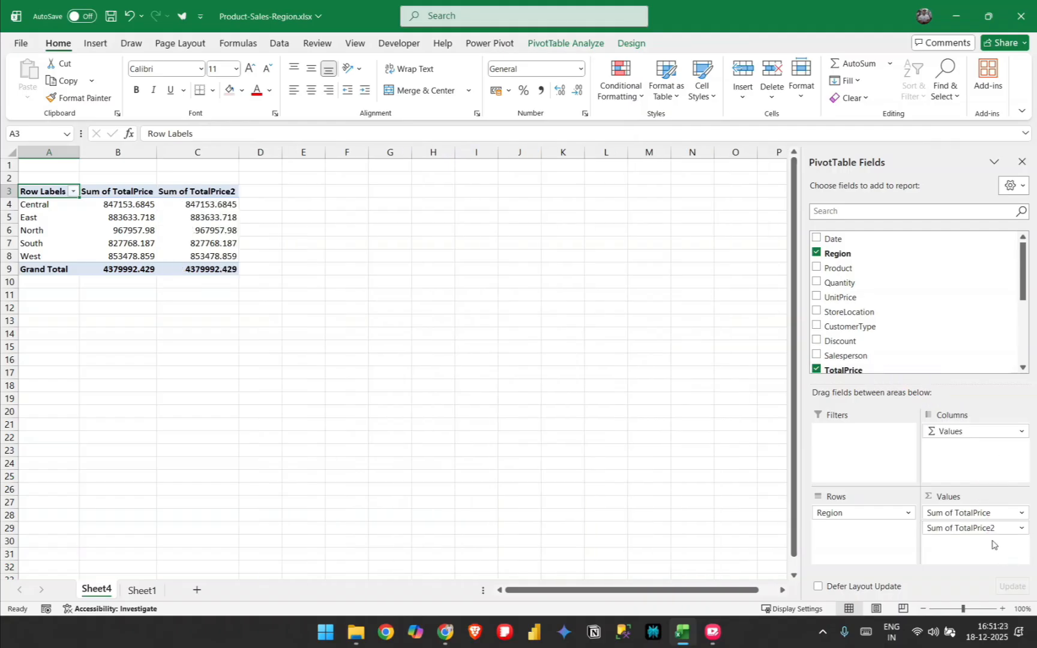
click(979, 528)
click(974, 513)
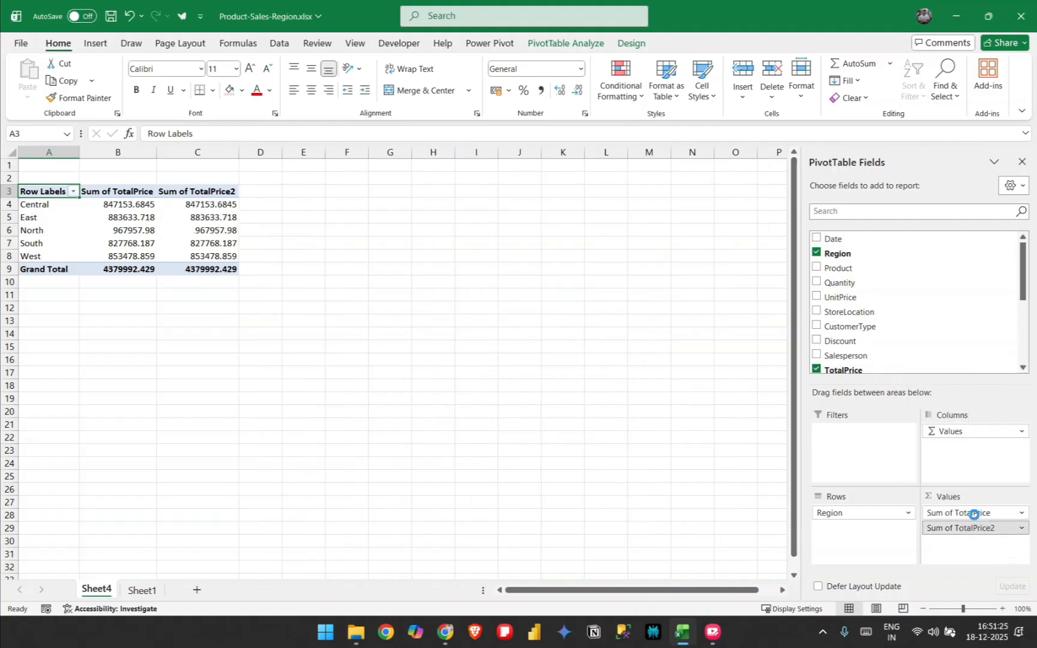
click(439, 454)
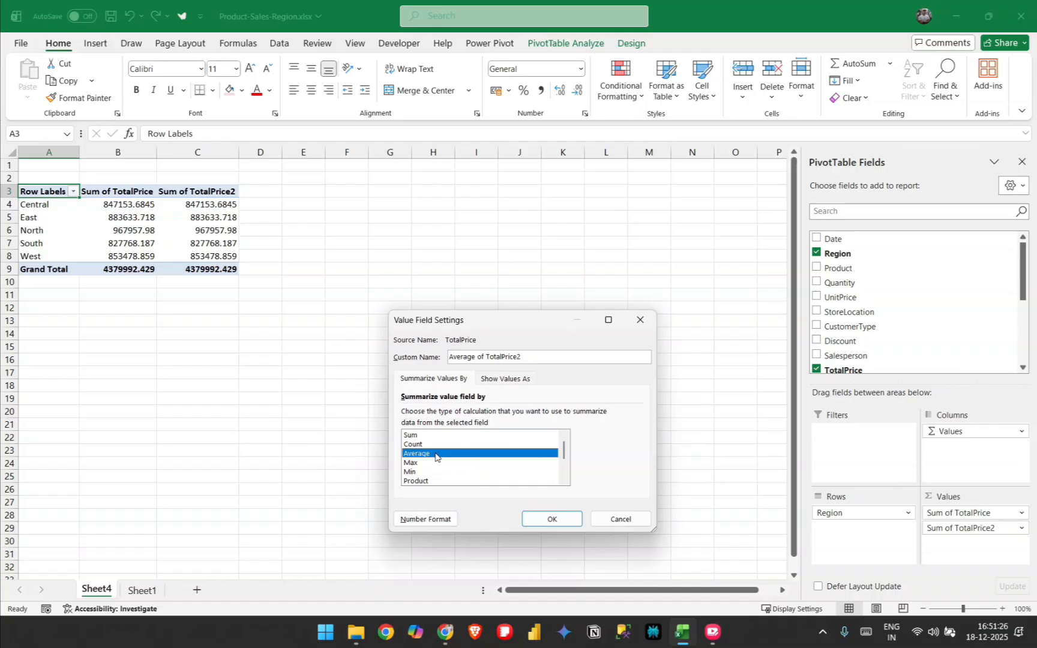
click(566, 521)
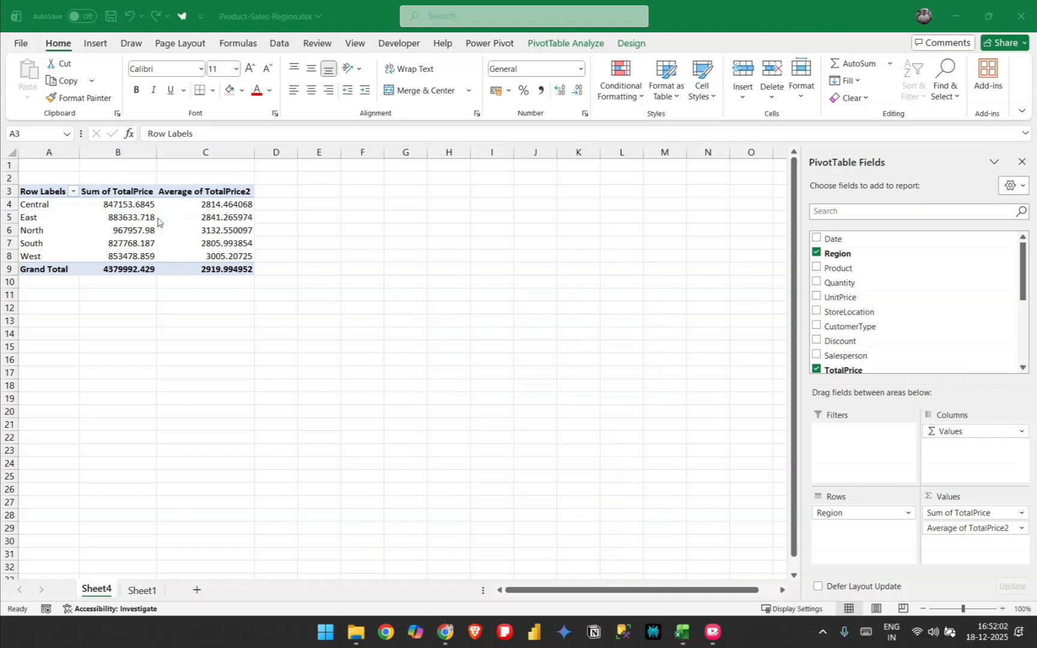
Format the Sum of TotalPrice value field as Number with 0 decimal places.
click(955, 514)
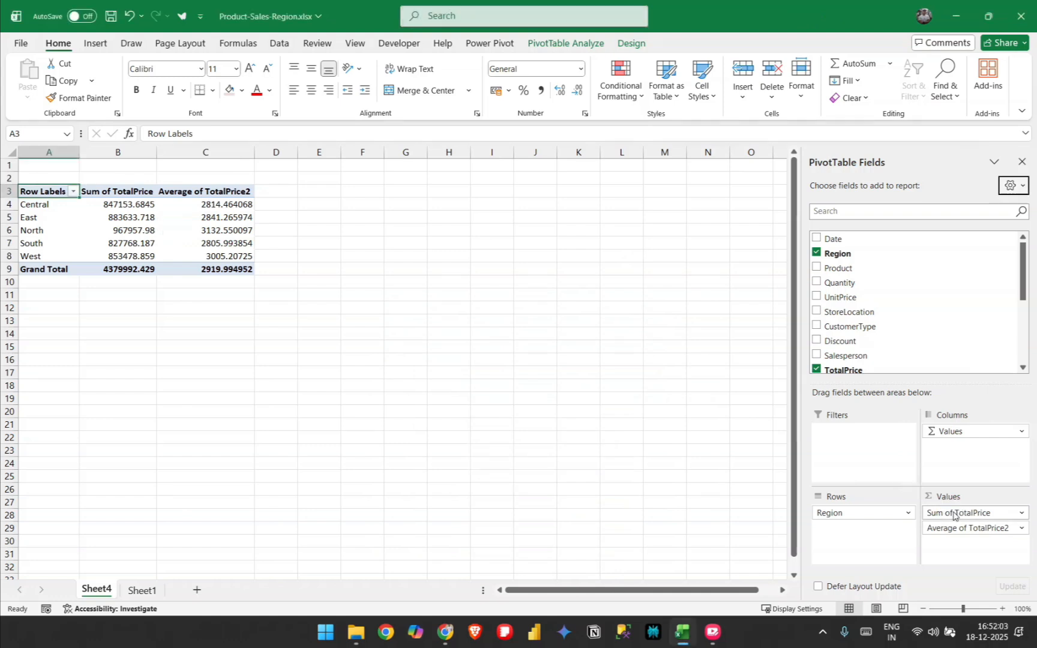
click(953, 514)
click(952, 494)
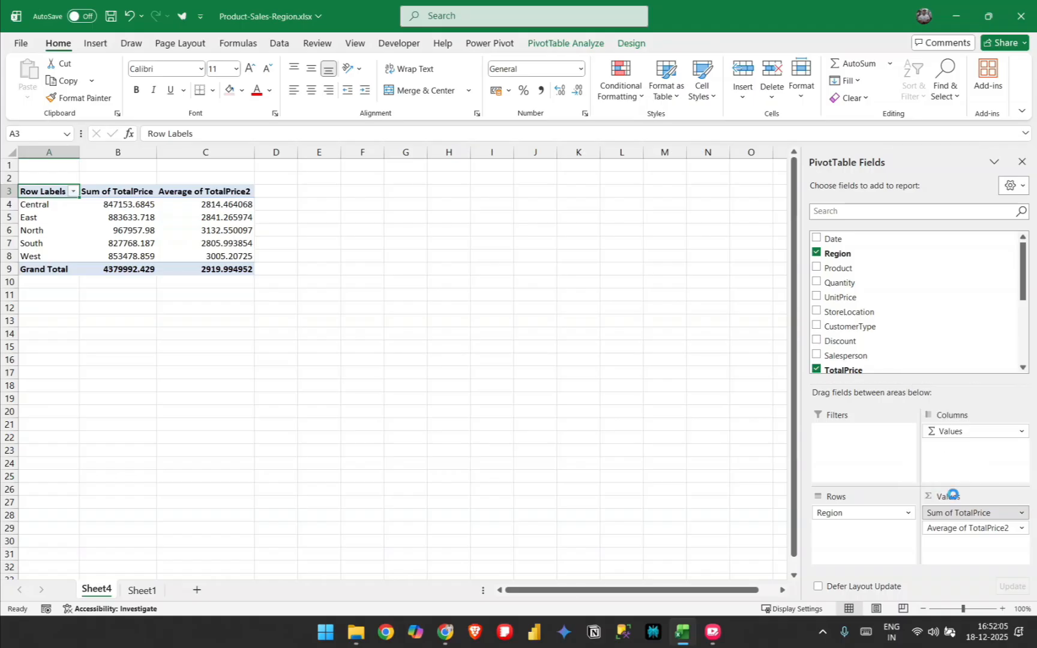
click(429, 521)
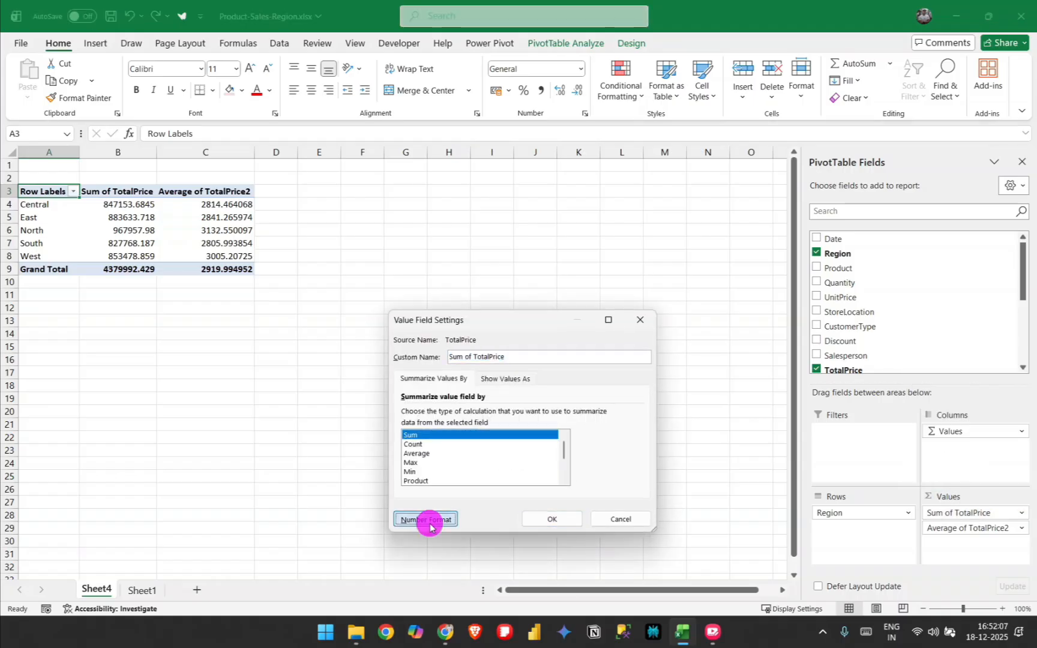
click(372, 325)
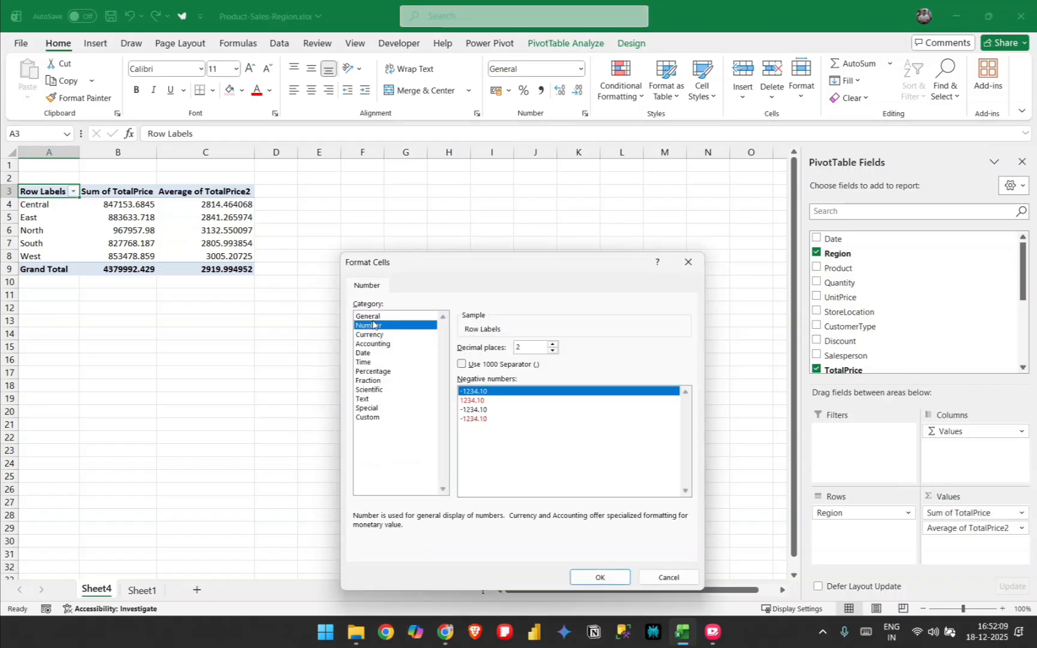
double_click(553, 351)
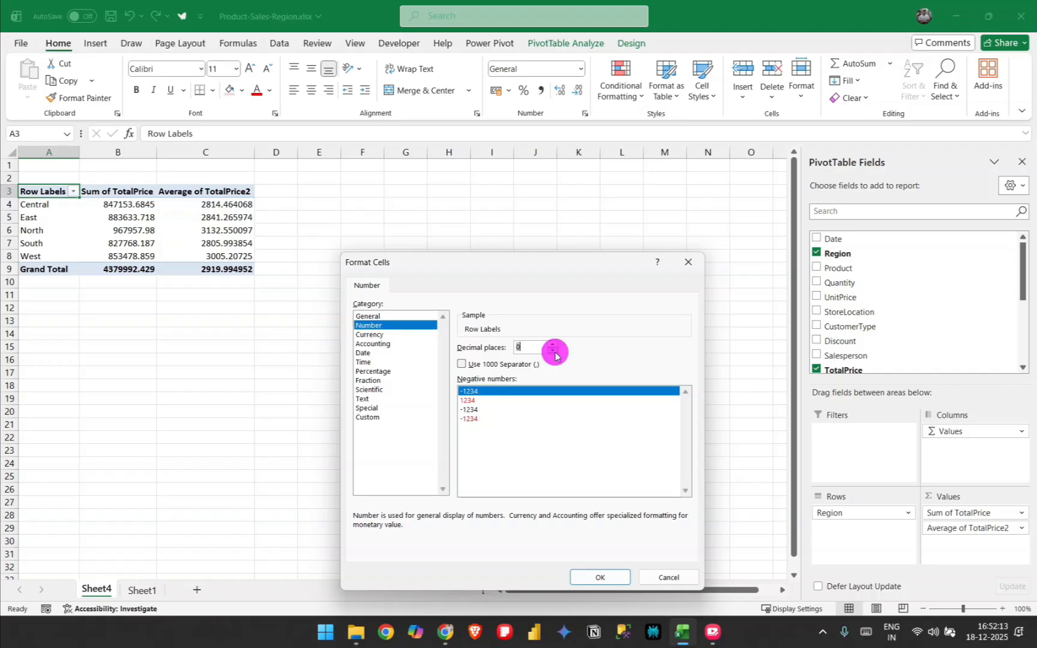
click(594, 579)
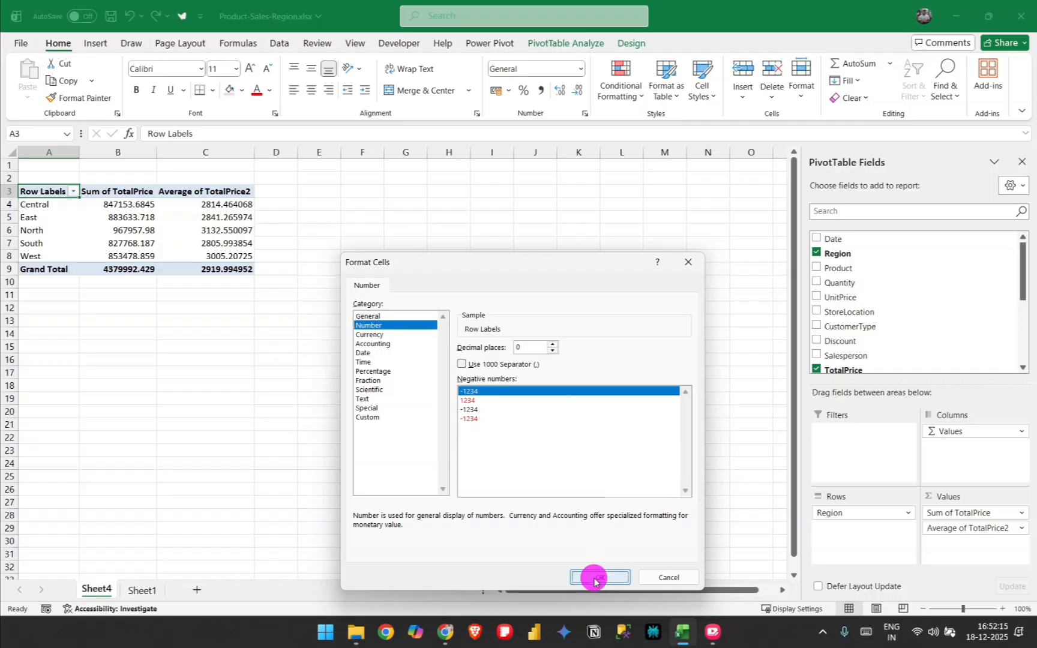
click(564, 518)
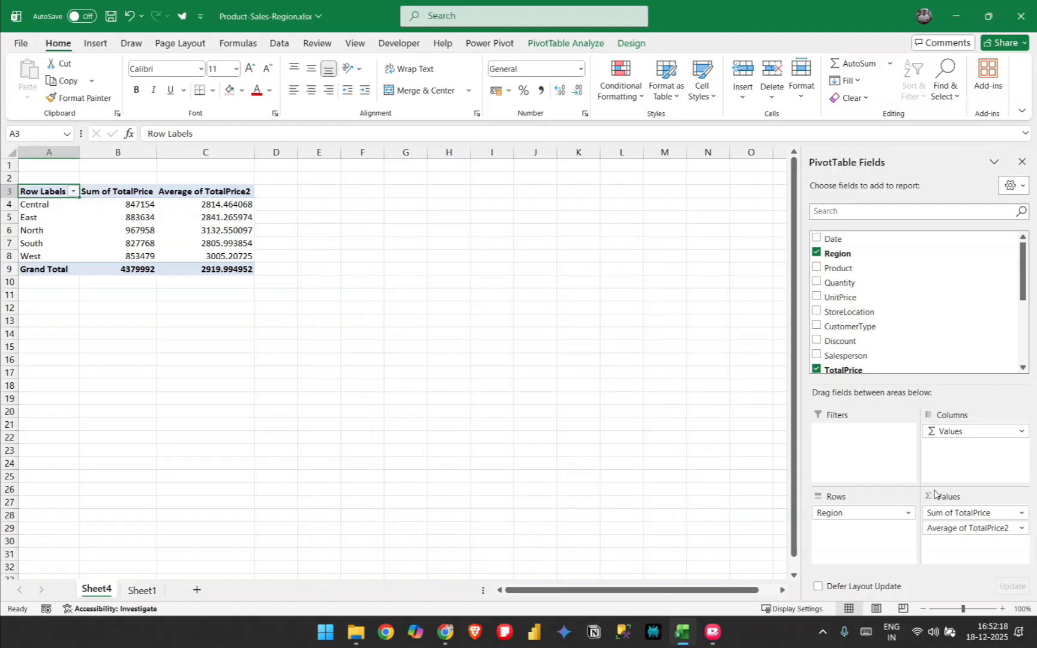
Format the Average of TotalPrice2 value field as Number with 0 decimal places.
click(951, 528)
click(949, 513)
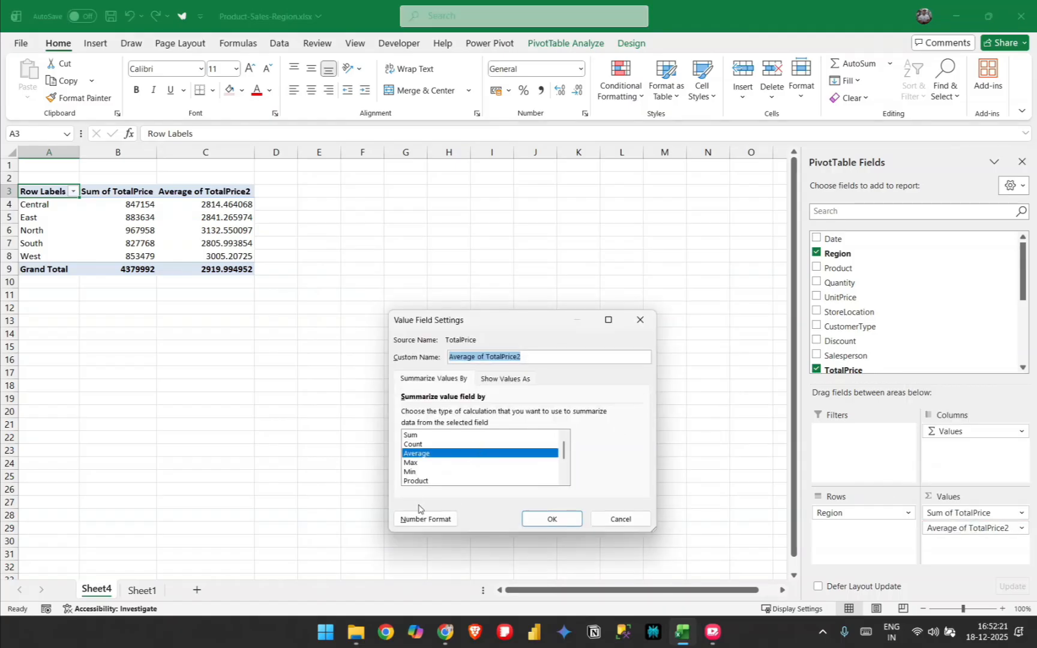
click(414, 517)
click(374, 327)
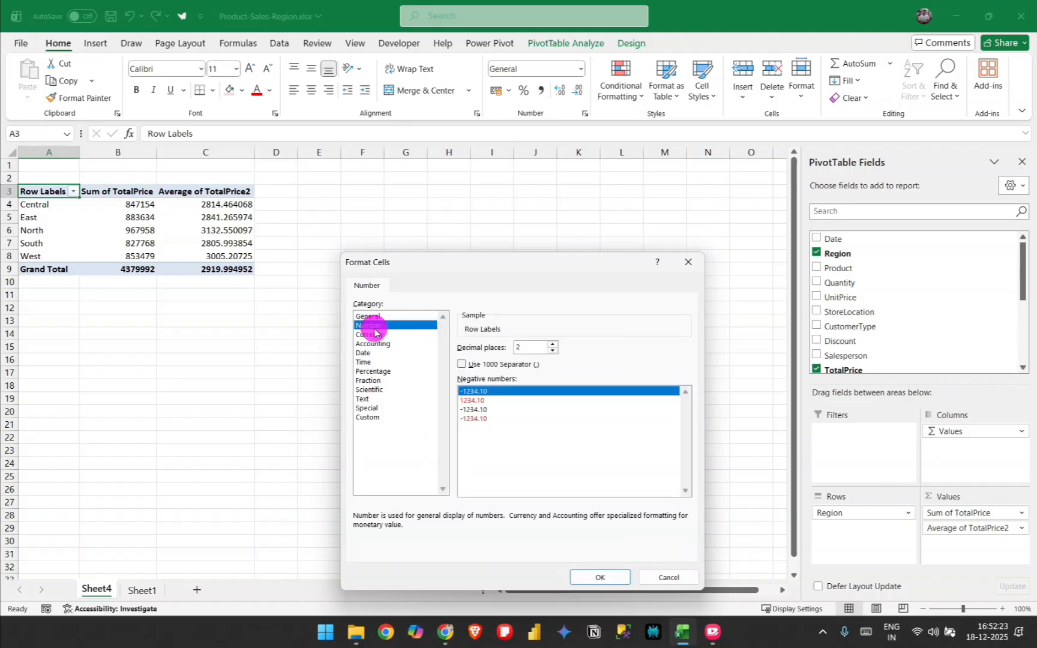
double_click(553, 350)
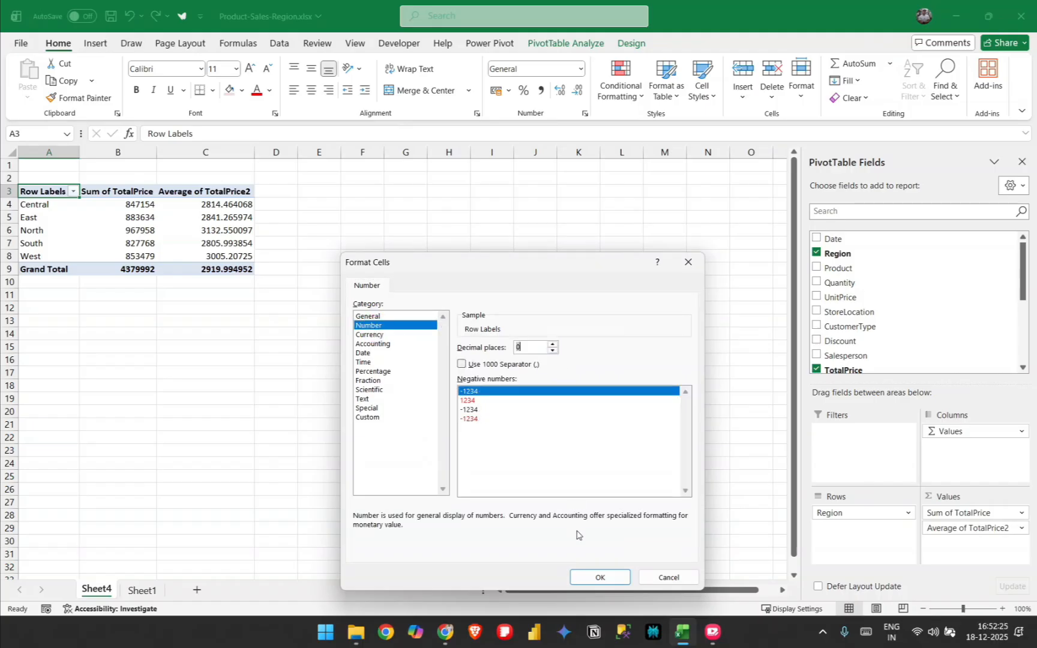
click(593, 576)
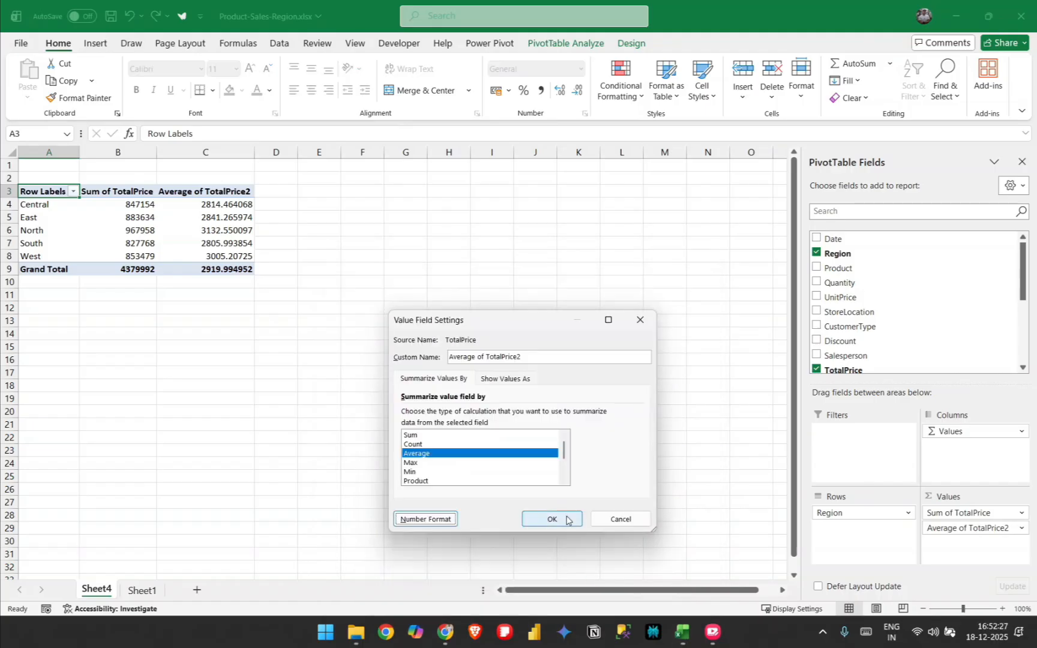
click(566, 520)
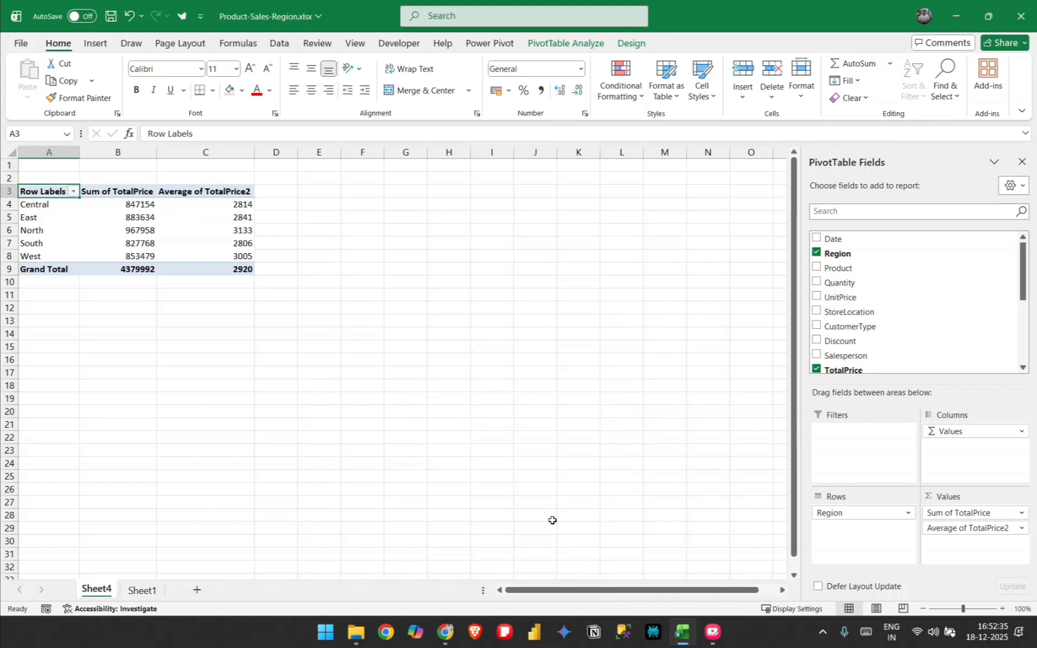
Add Product to the PivotTable as a report filter.
click(812, 15)
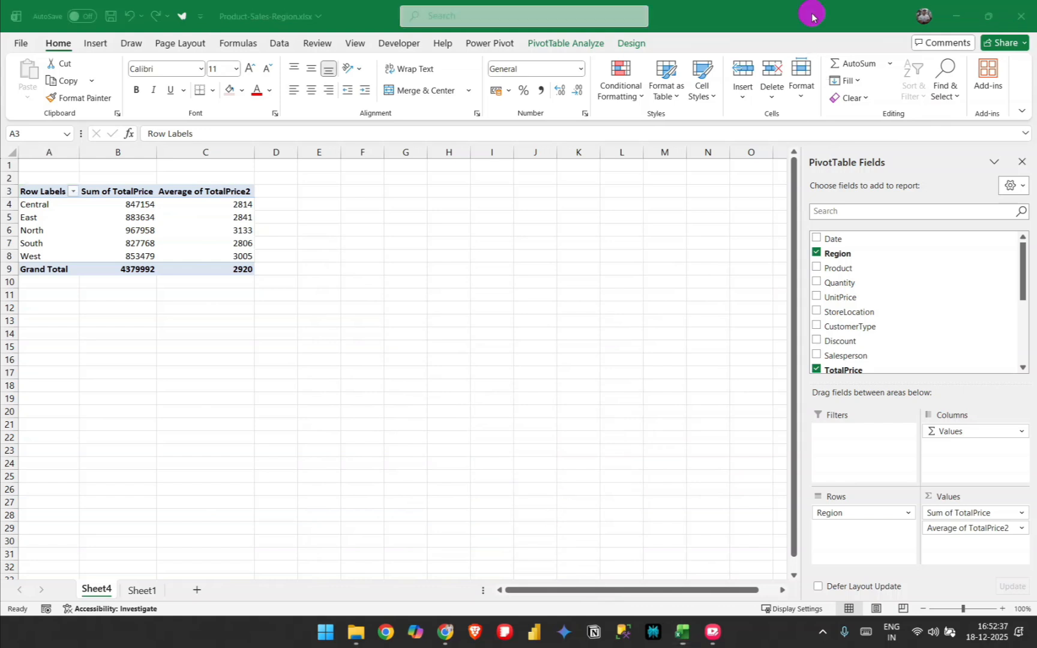
scroll(895, 230, down, 1)
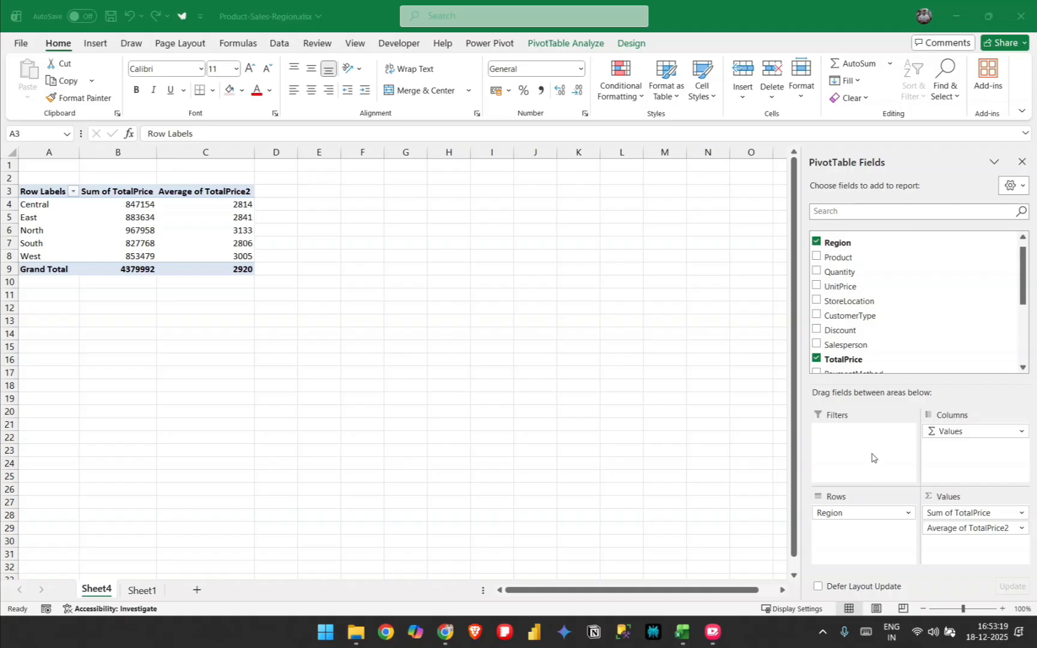
click(841, 261)
drag(848, 265, 862, 435)
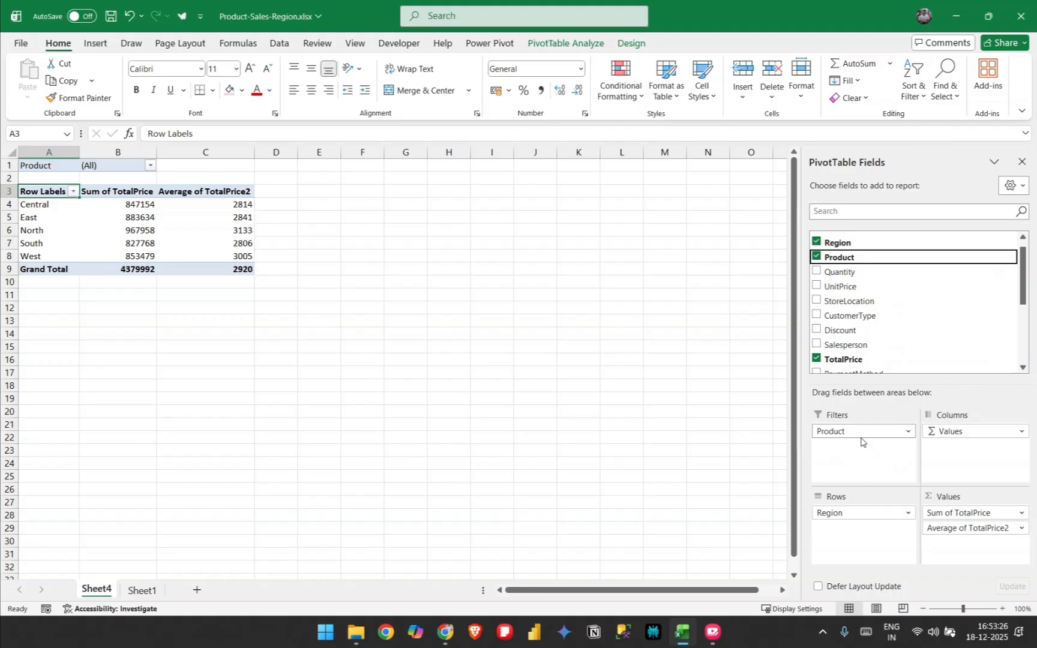
Filter the PivotTable by the Product report filter to show only Laptop.
scroll(105, 168, up, 3)
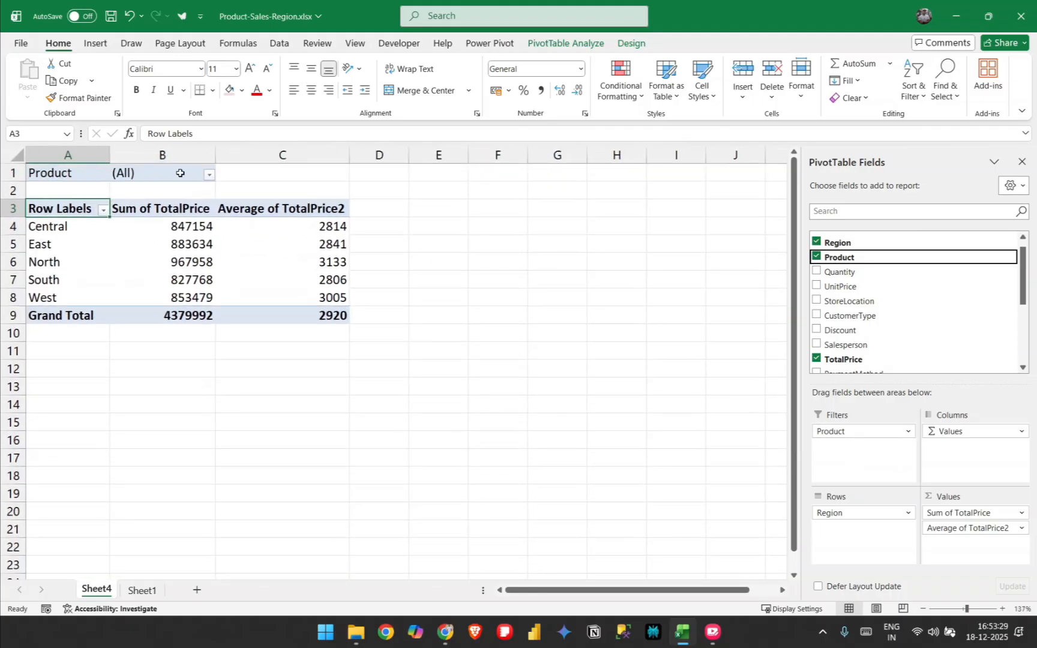
click(208, 175)
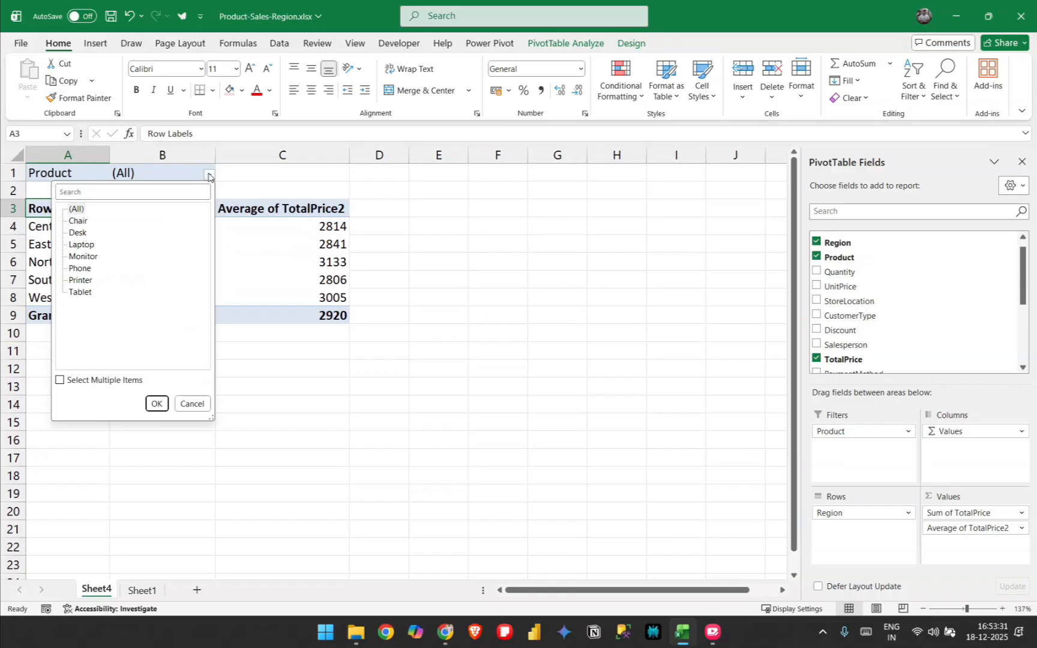
click(86, 246)
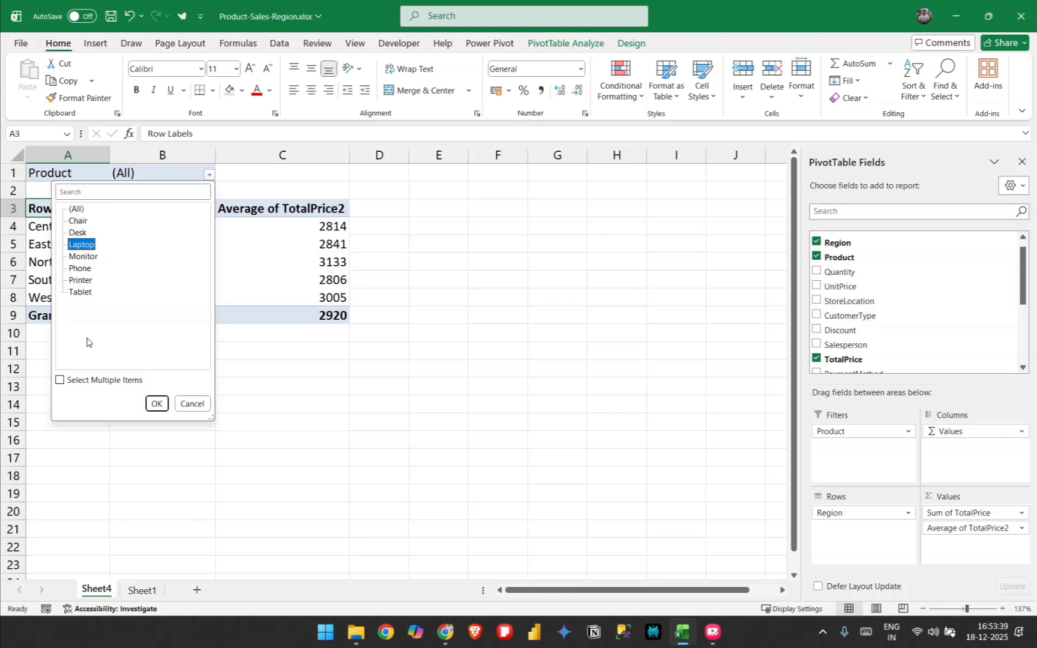
click(156, 404)
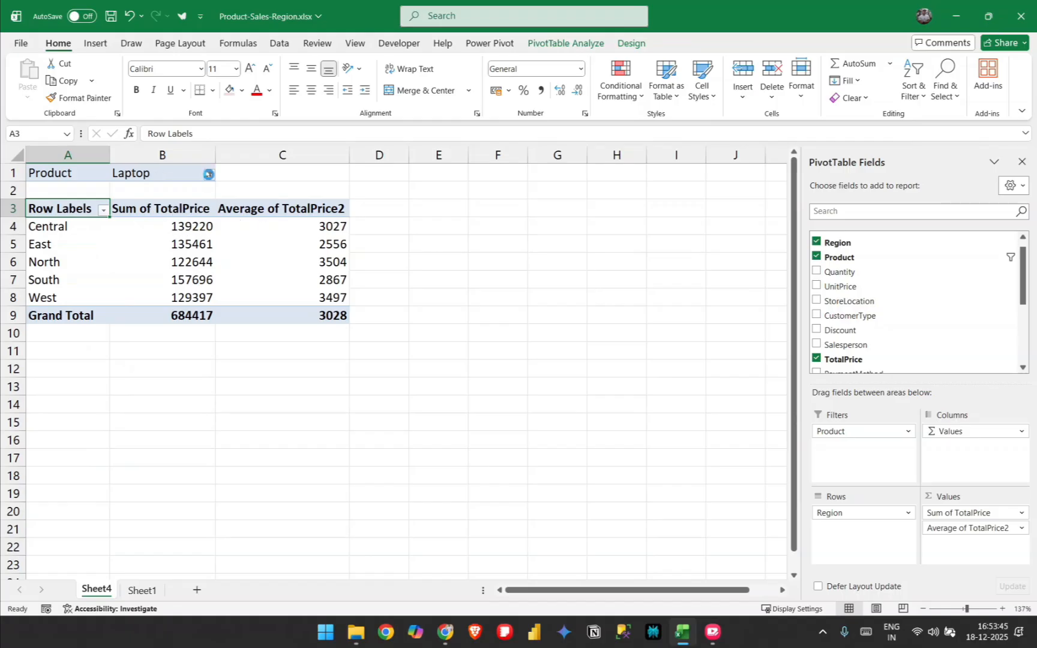
Allow multiple items in the Product report filter and include Monitor and Phone alongside Laptop.
click(209, 174)
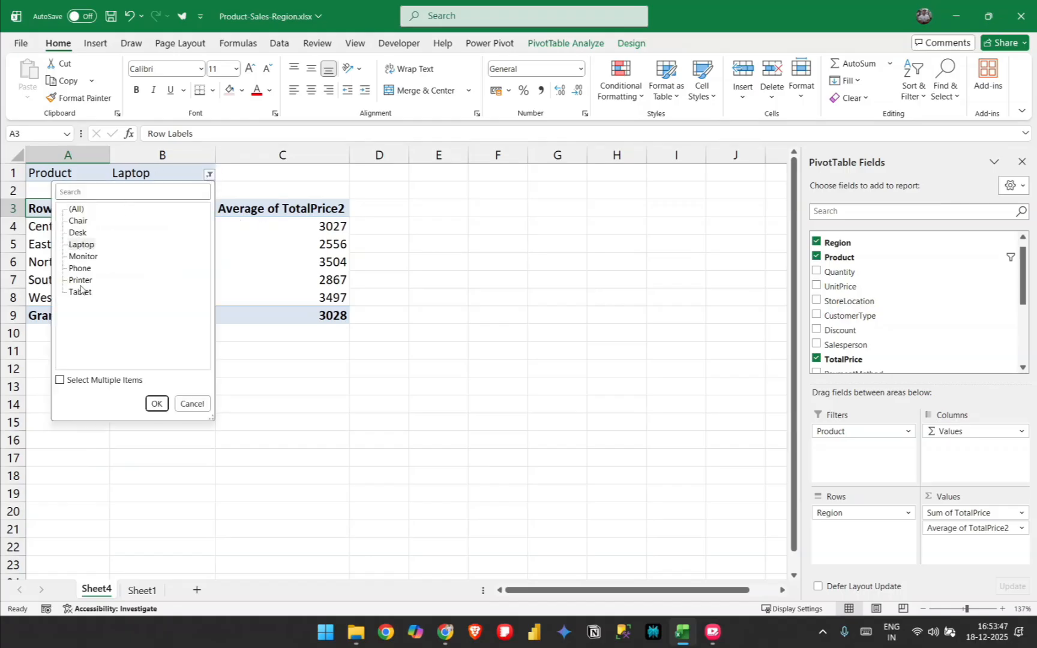
click(61, 381)
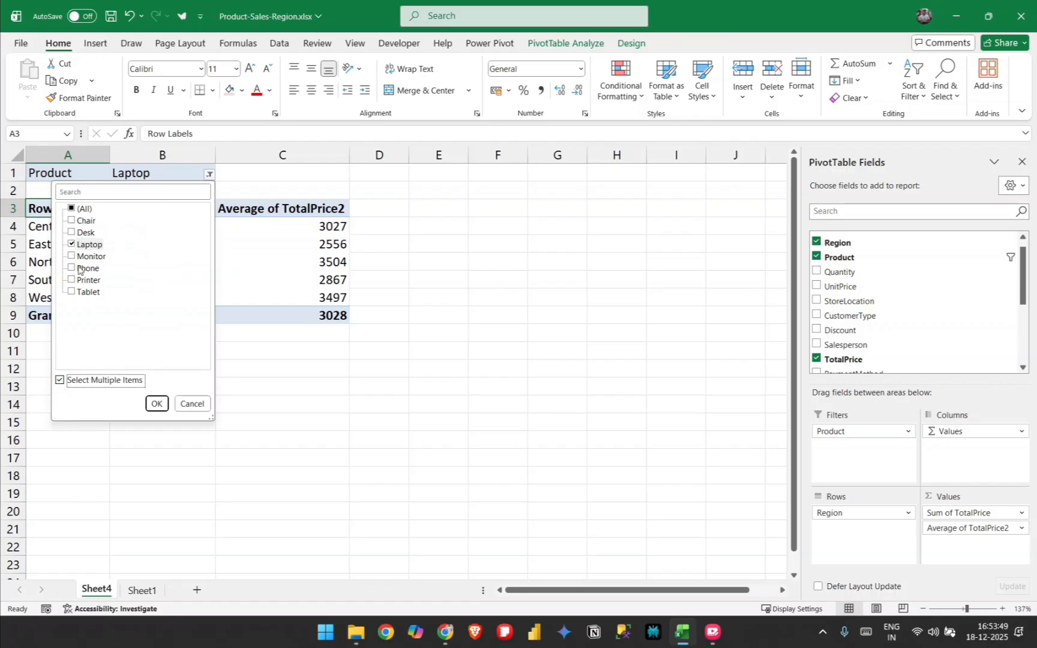
click(73, 258)
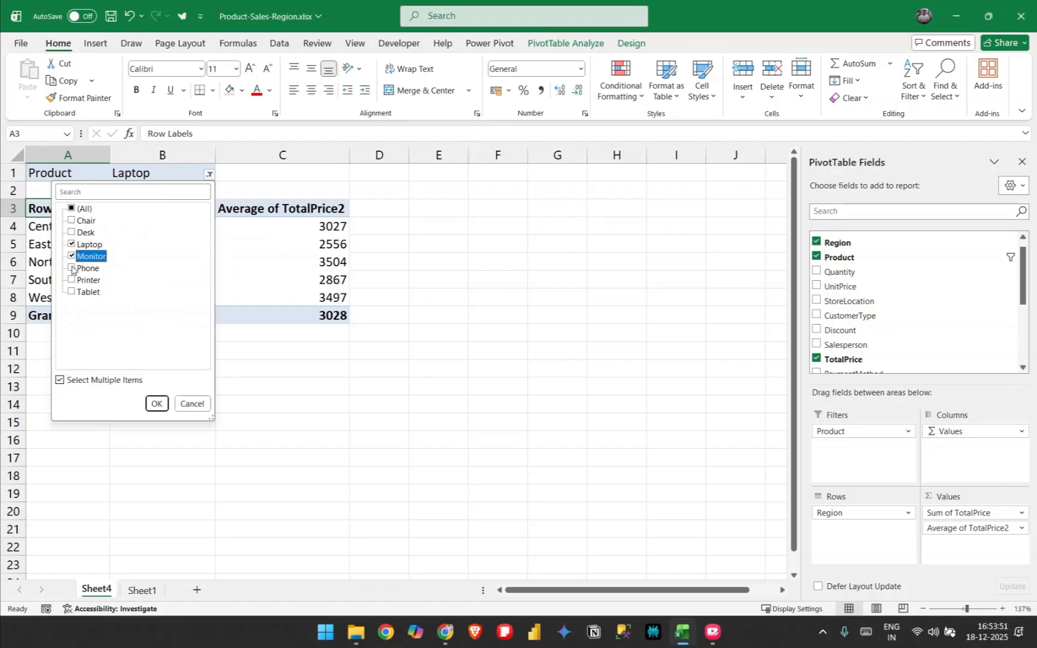
click(72, 270)
click(164, 406)
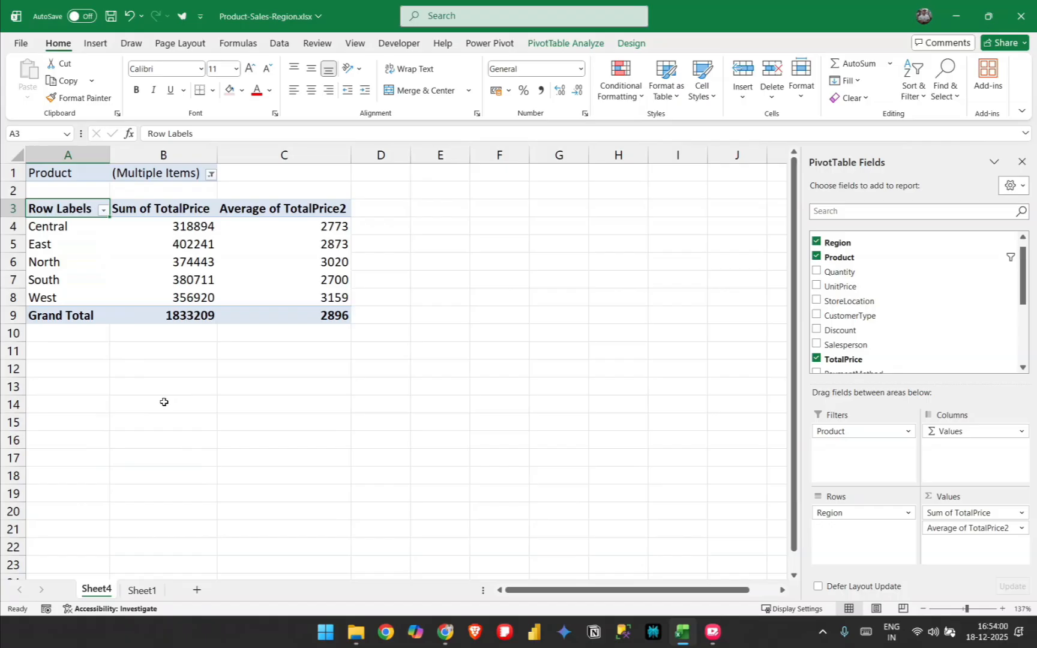
Remove Average of TotalPrice2 from the PivotTable values and add StoreLocation as the column field.
mouse_move(313, 266)
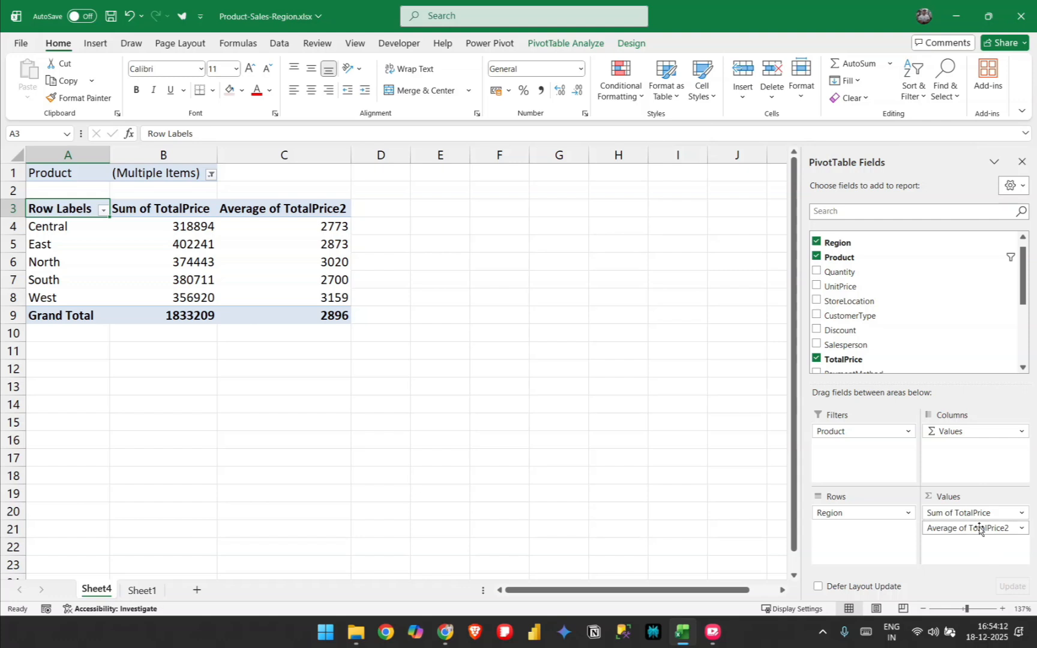
drag(979, 528, 912, 348)
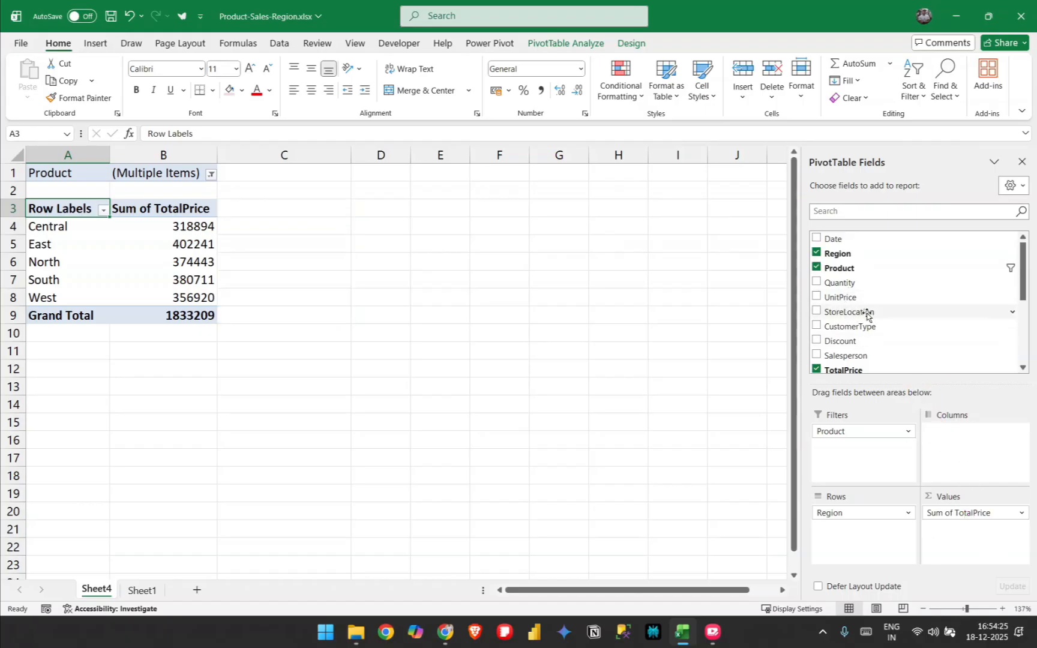
drag(866, 313, 957, 455)
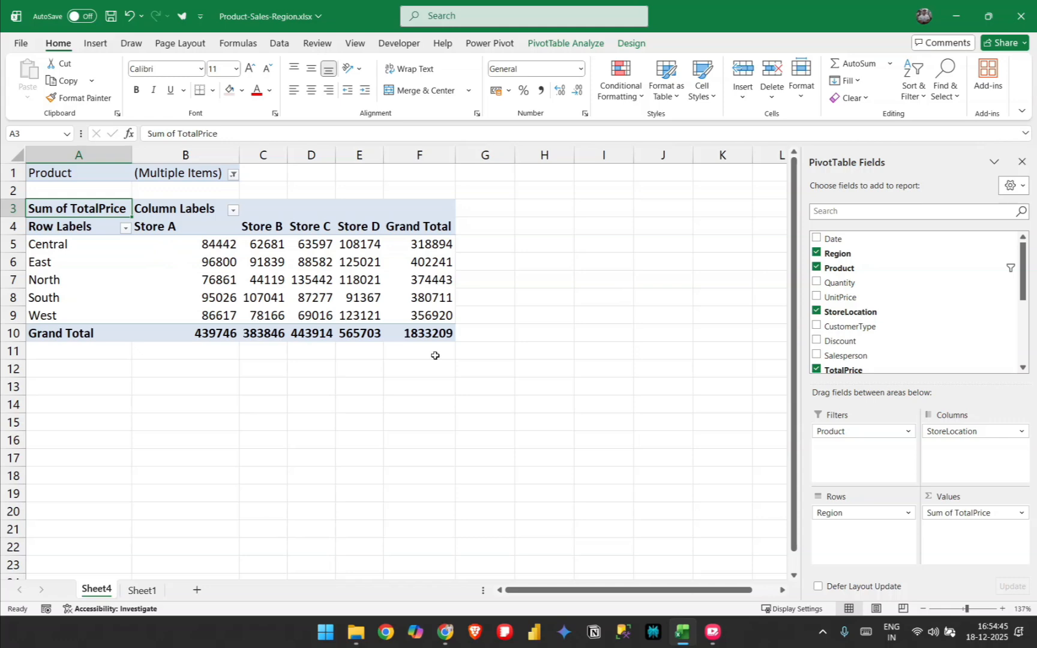
Add Salesperson to the PivotTable rows beneath Region.
click(814, 21)
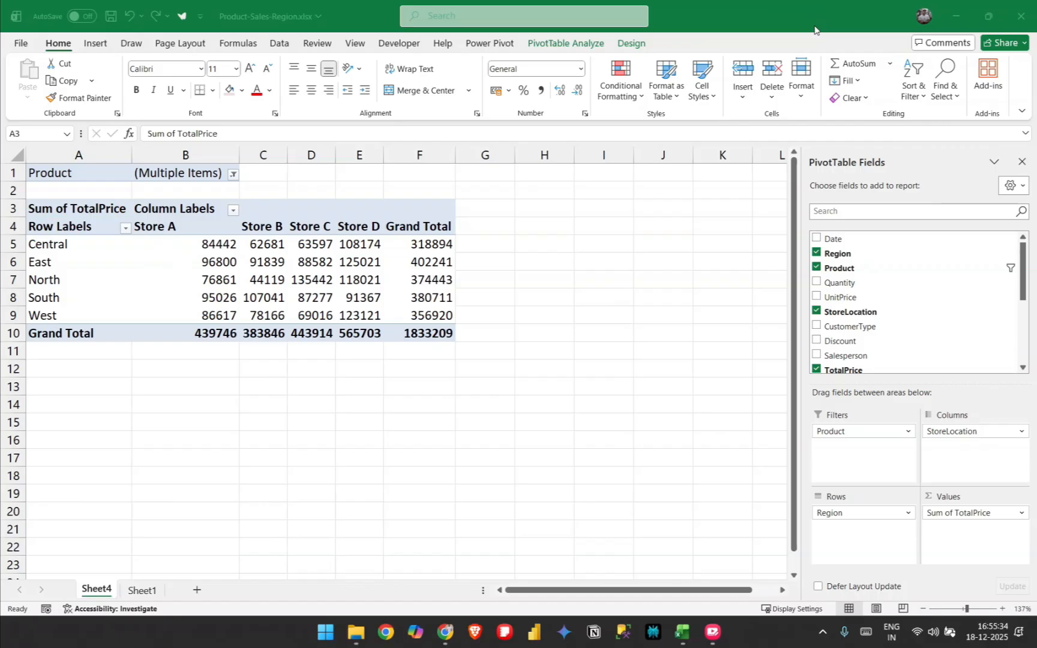
scroll(880, 331, down, 2)
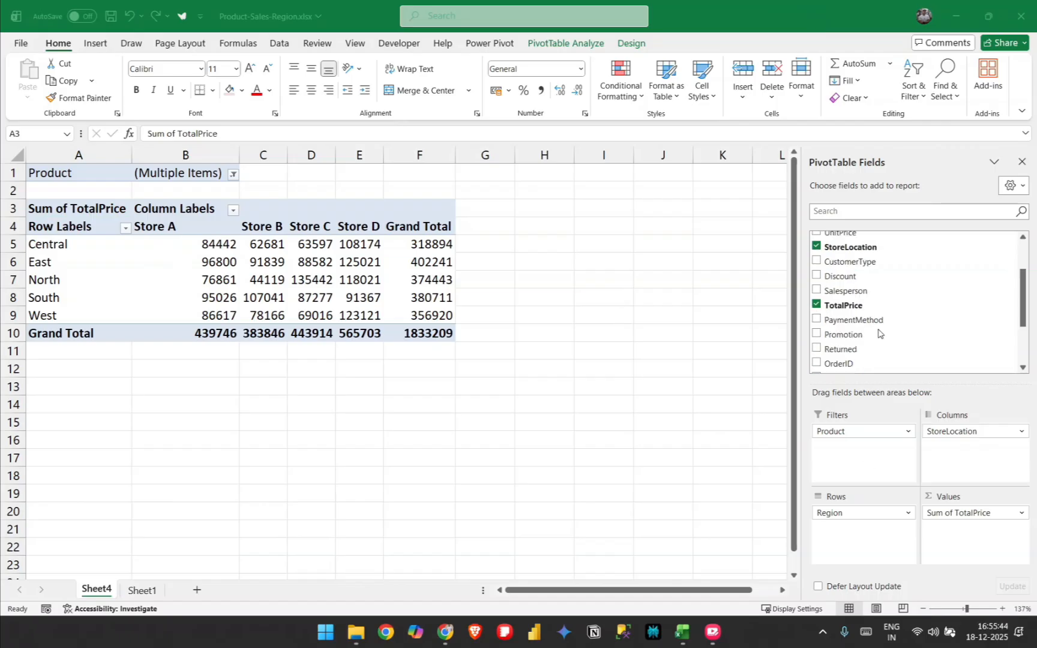
drag(861, 292, 861, 531)
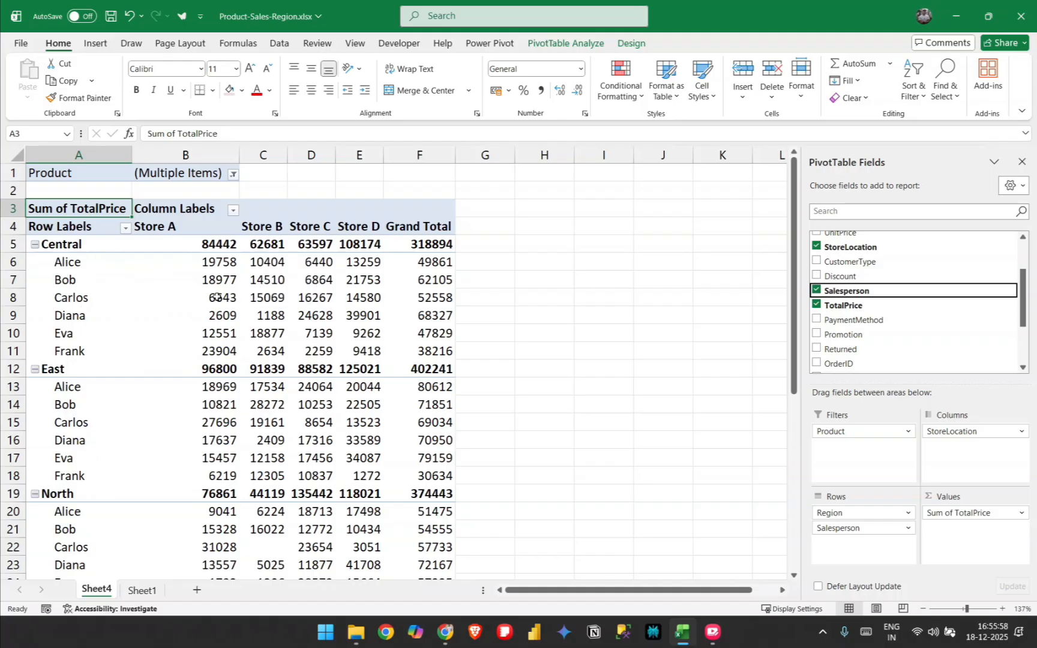
mouse_move(216, 297)
Apply the Compact Form report layout to the PivotTable and switch it to Outline Form.
click(633, 45)
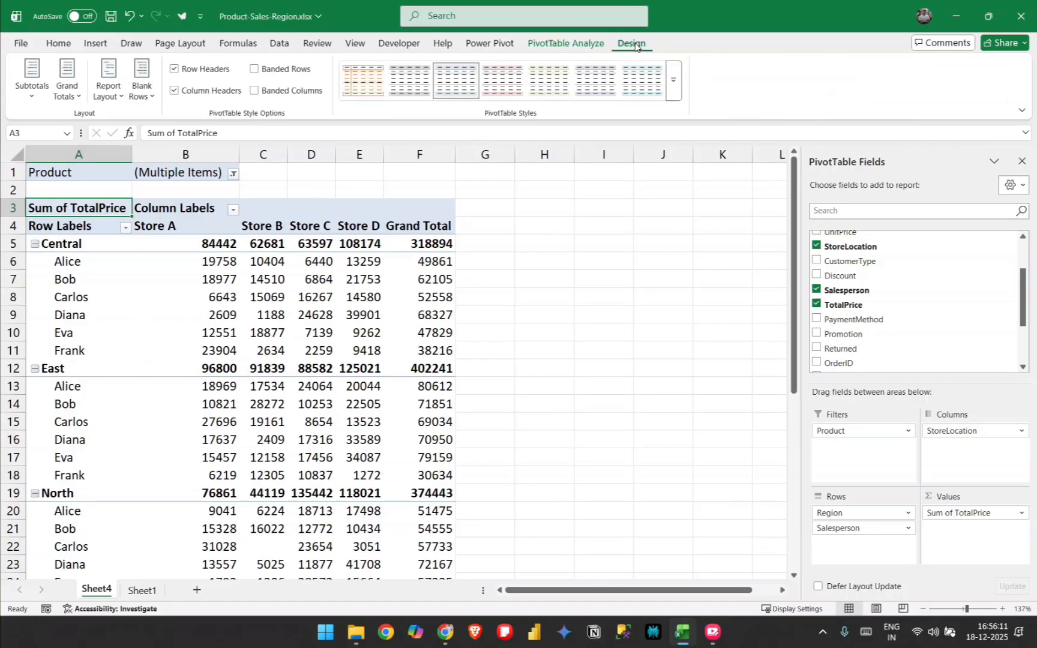
click(122, 99)
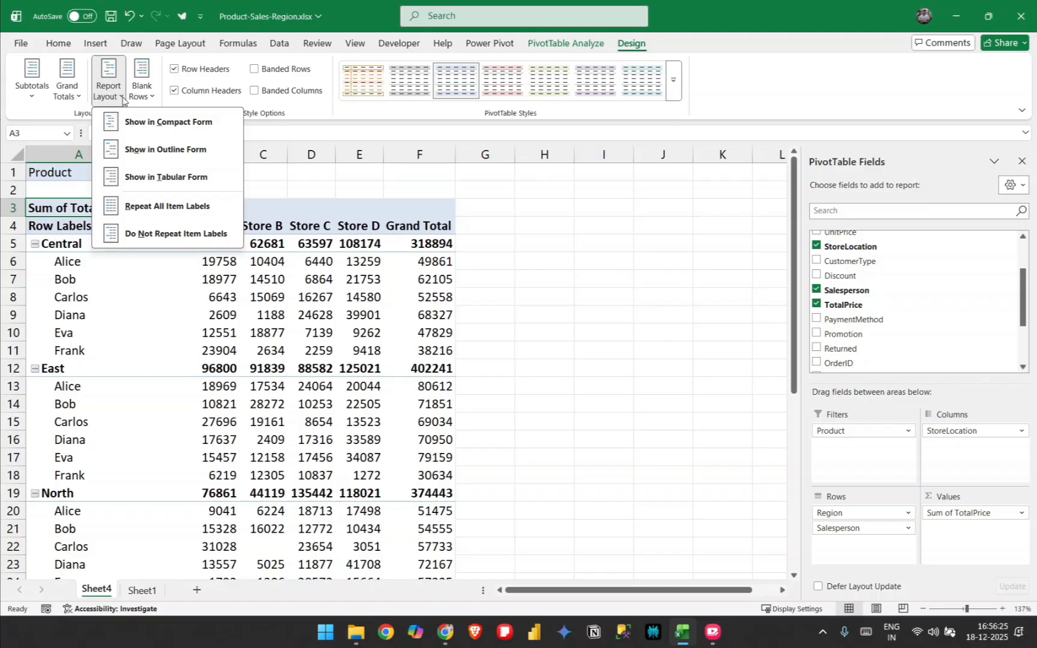
click(156, 130)
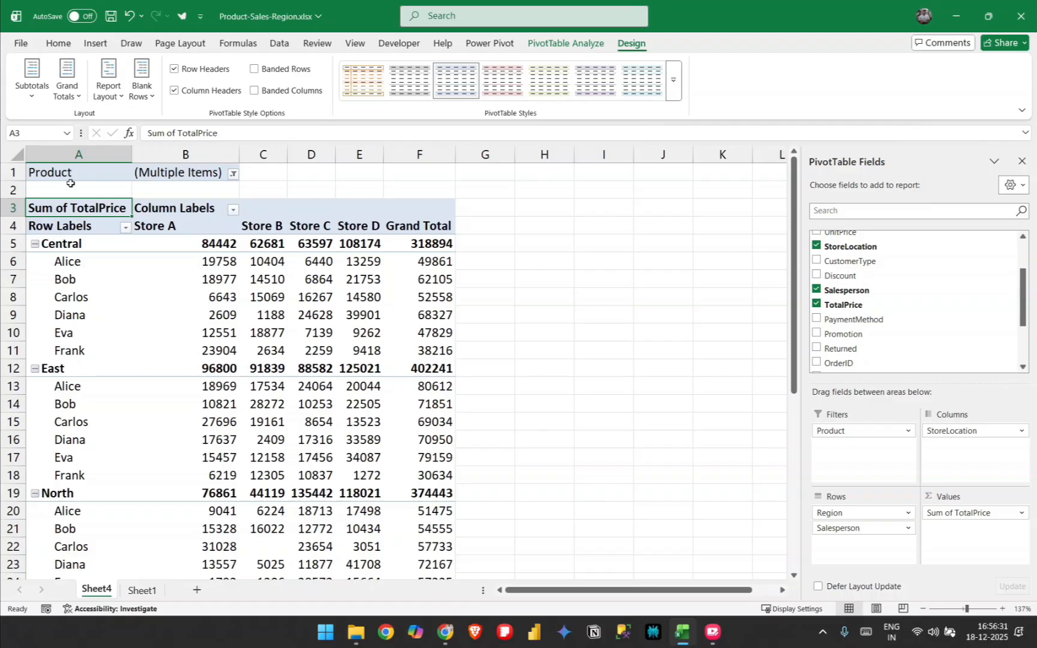
click(107, 89)
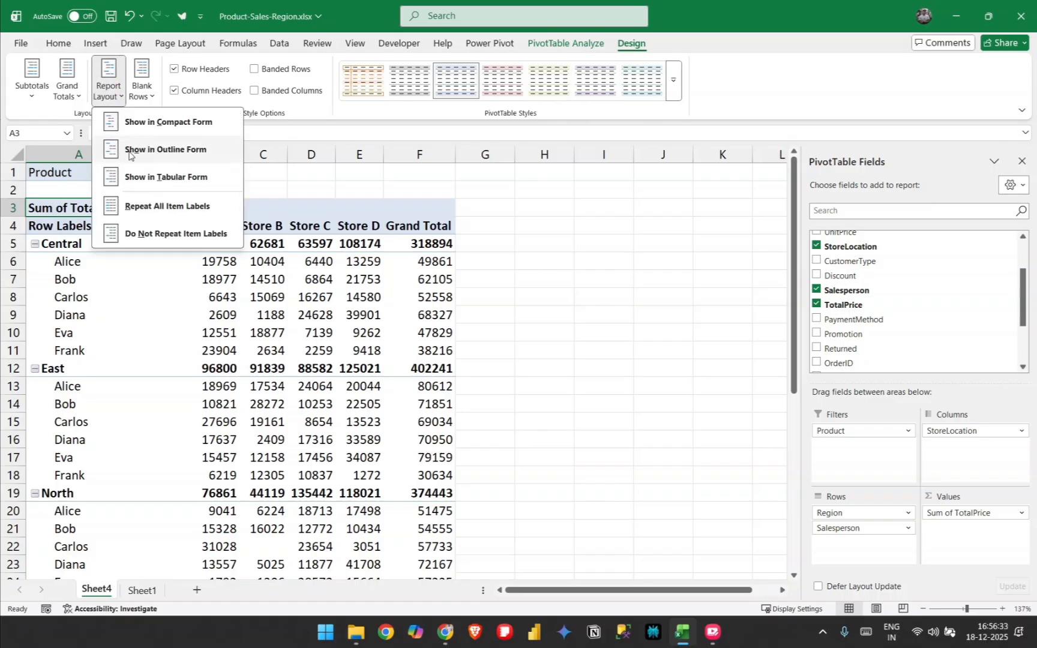
click(176, 152)
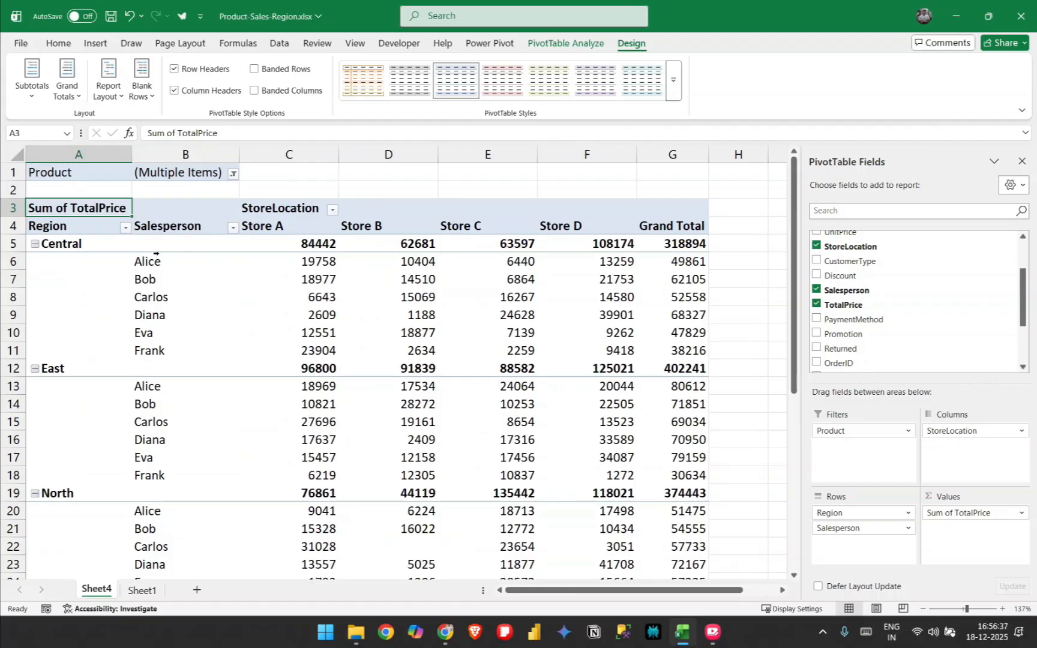
Set the PivotTable's report layout to Tabular Form.
click(109, 84)
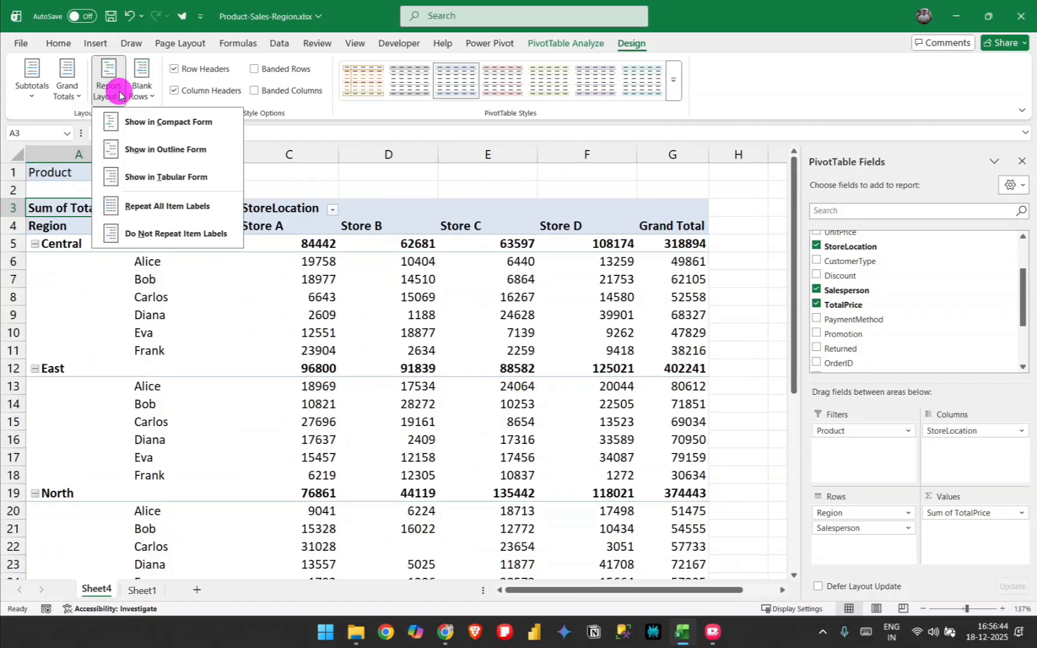
click(159, 178)
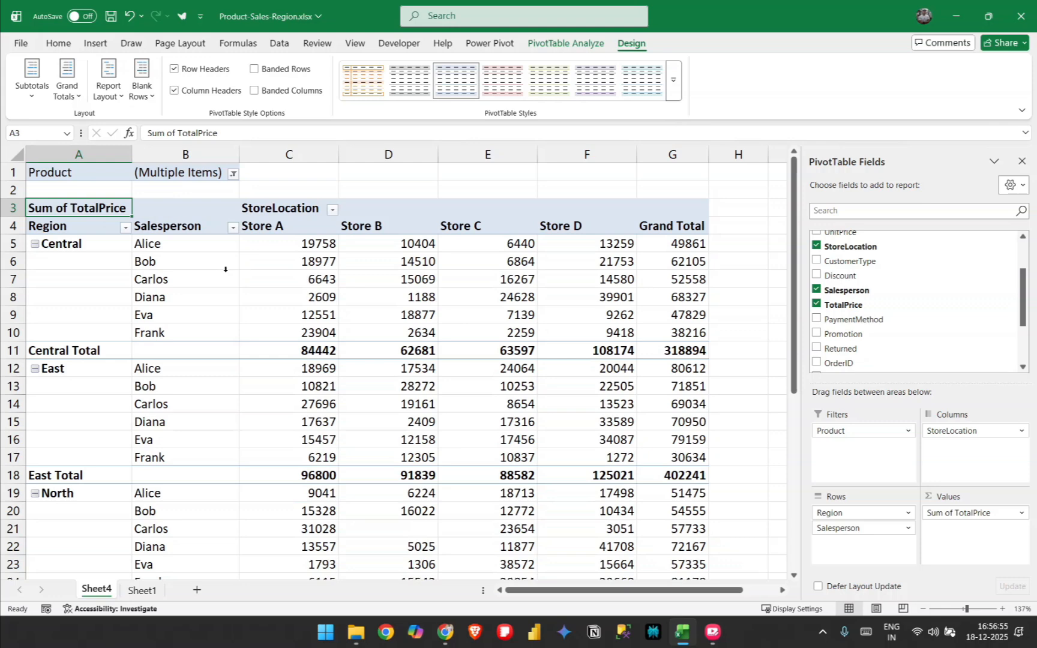
Repeat all item labels in the PivotTable and set them back to not repeating.
click(107, 75)
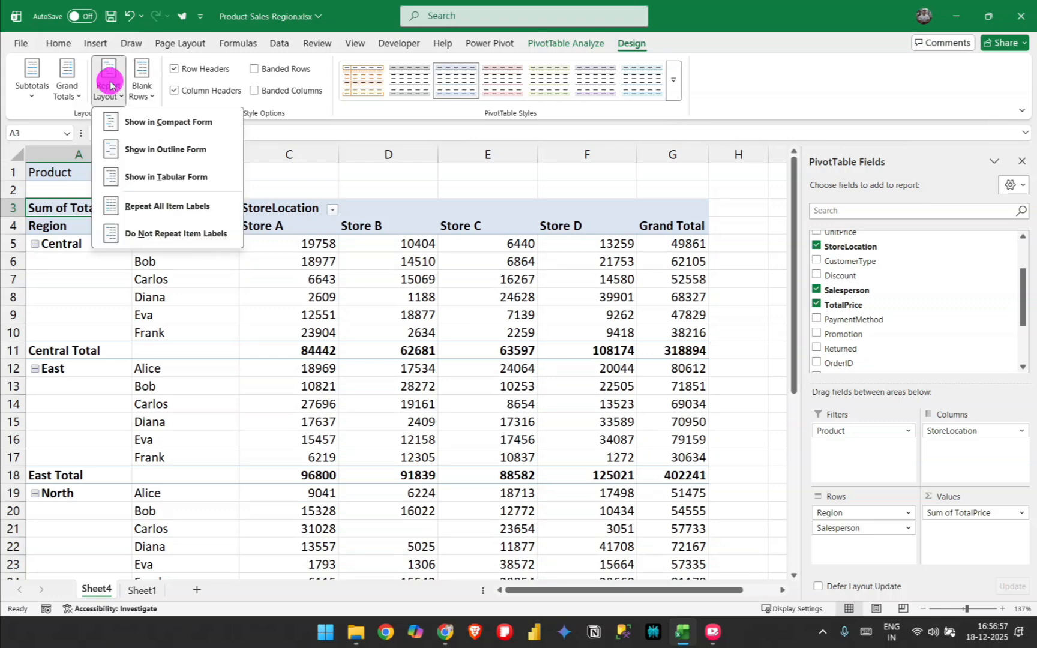
click(157, 211)
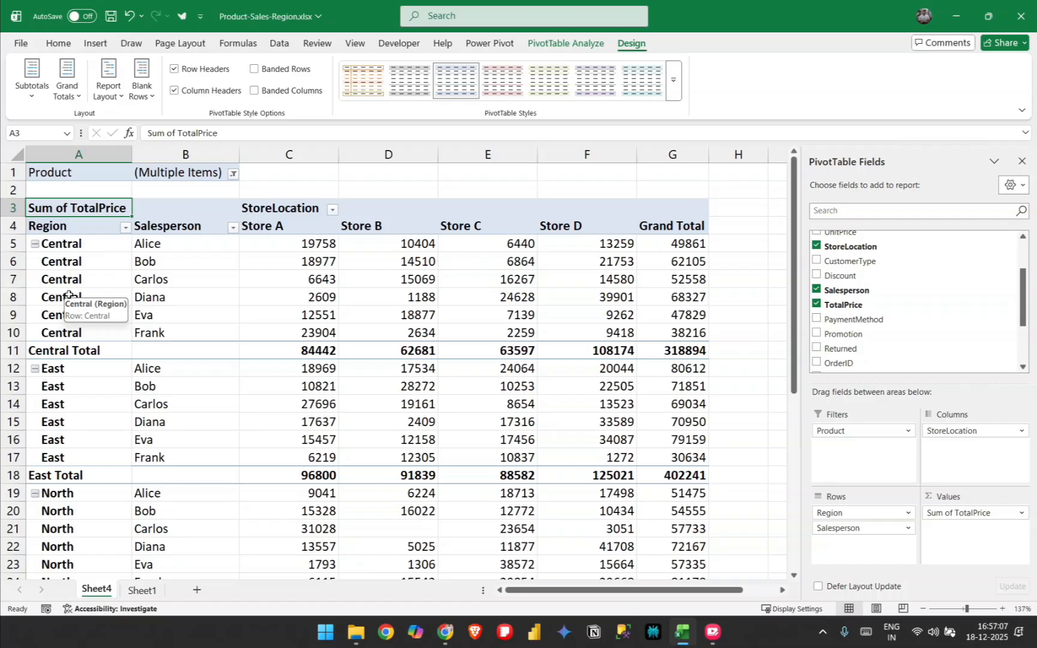
click(108, 90)
click(128, 233)
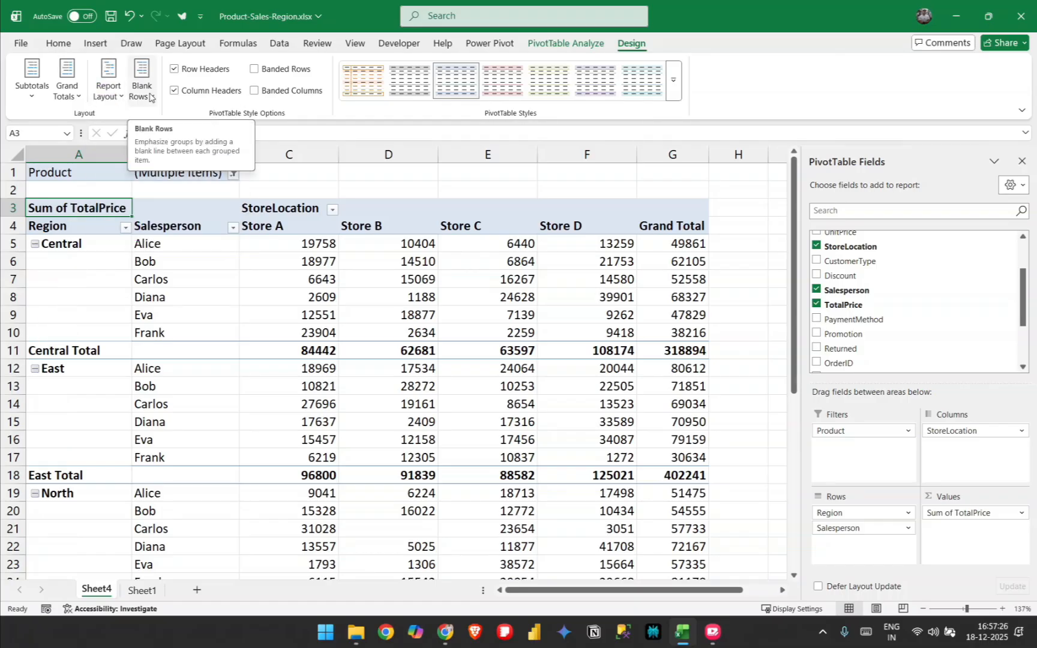
Insert a blank line after each item in the PivotTable and look through the region groups.
click(149, 96)
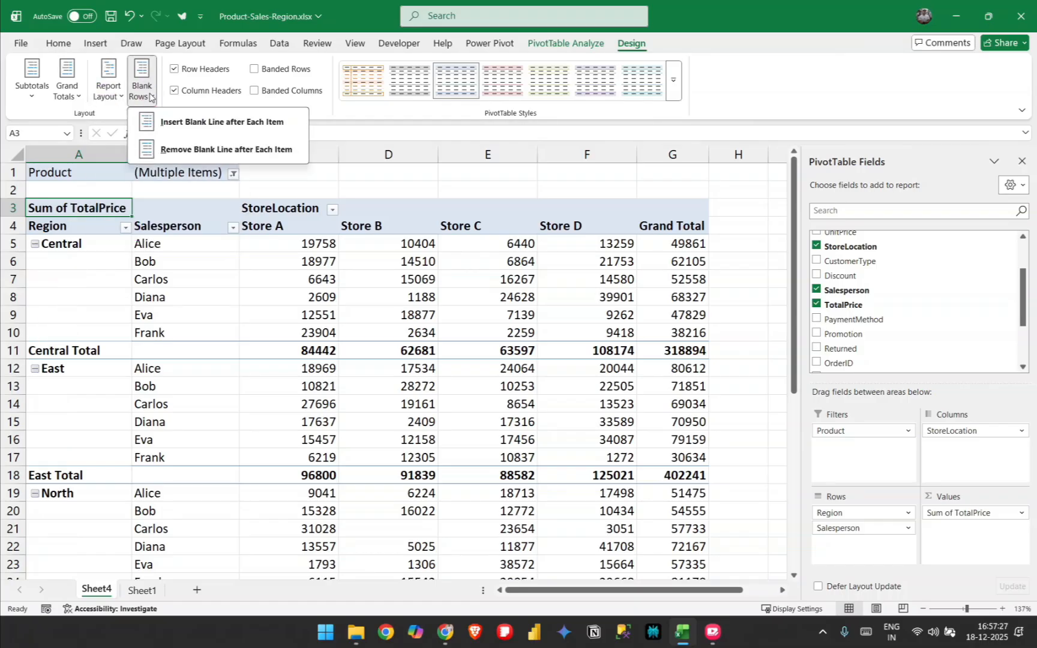
click(167, 124)
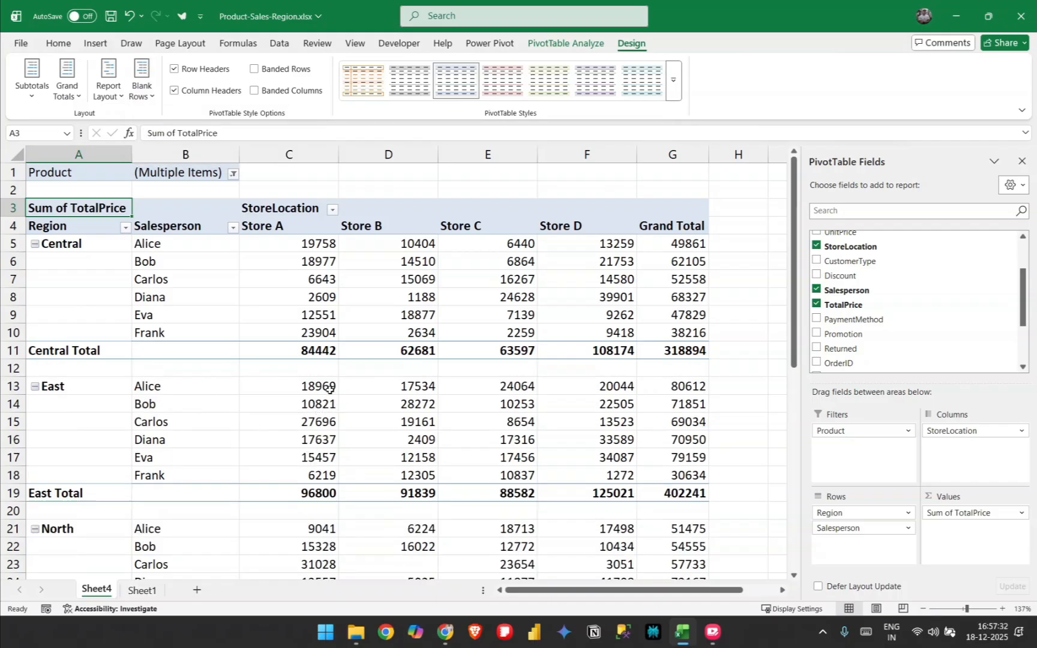
scroll(378, 428, down, 5)
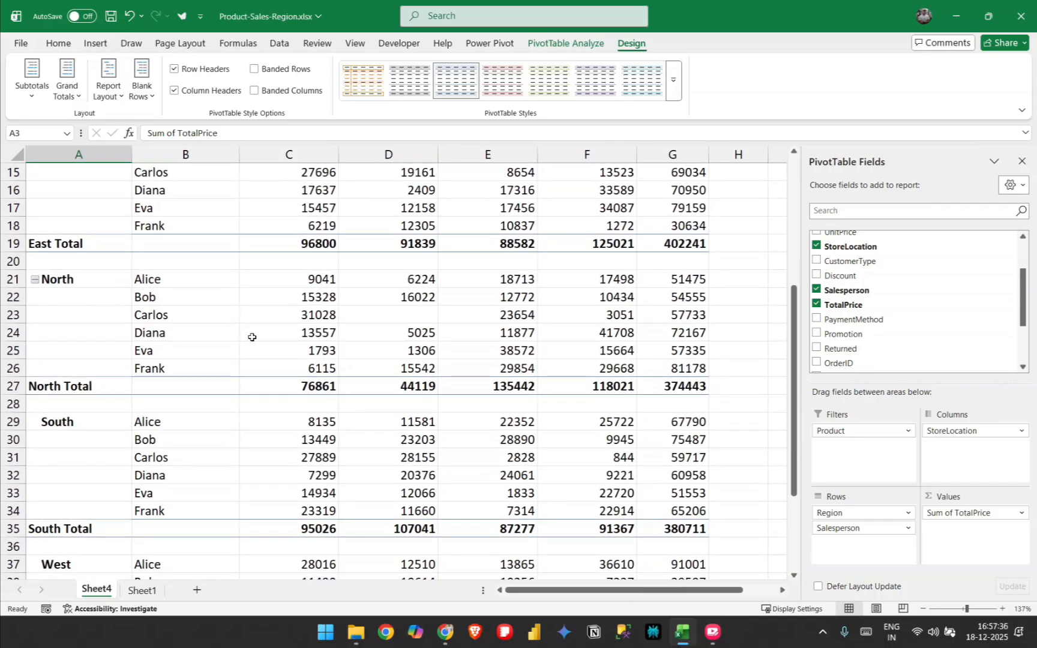
scroll(324, 356, up, 5)
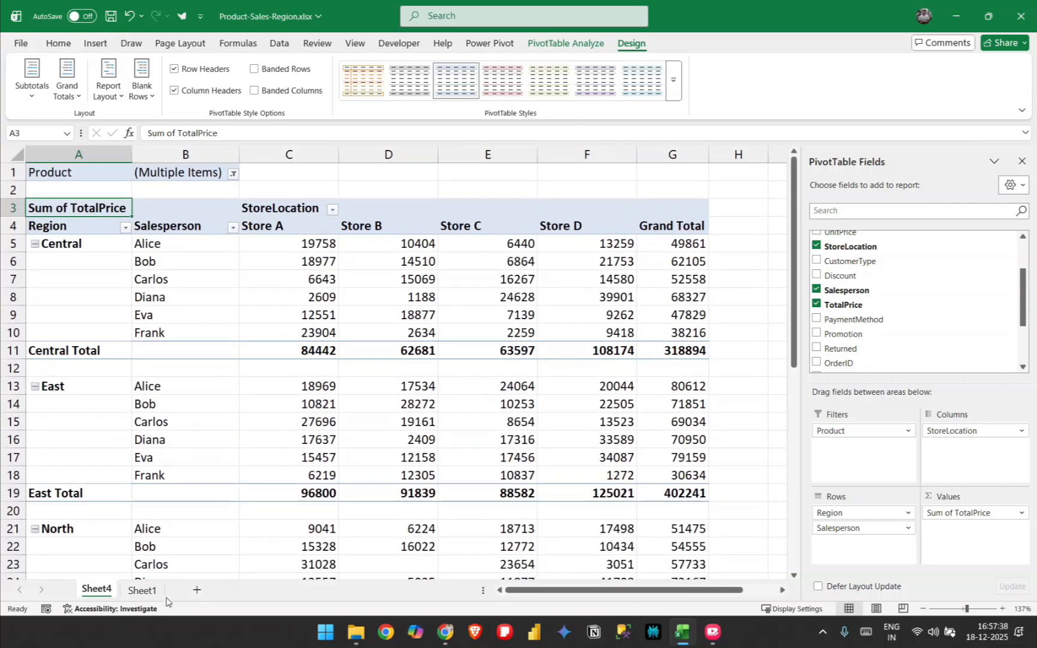
Check the source data on Sheet1 and remove the blank line after each item from the PivotTable on Sheet4.
click(151, 590)
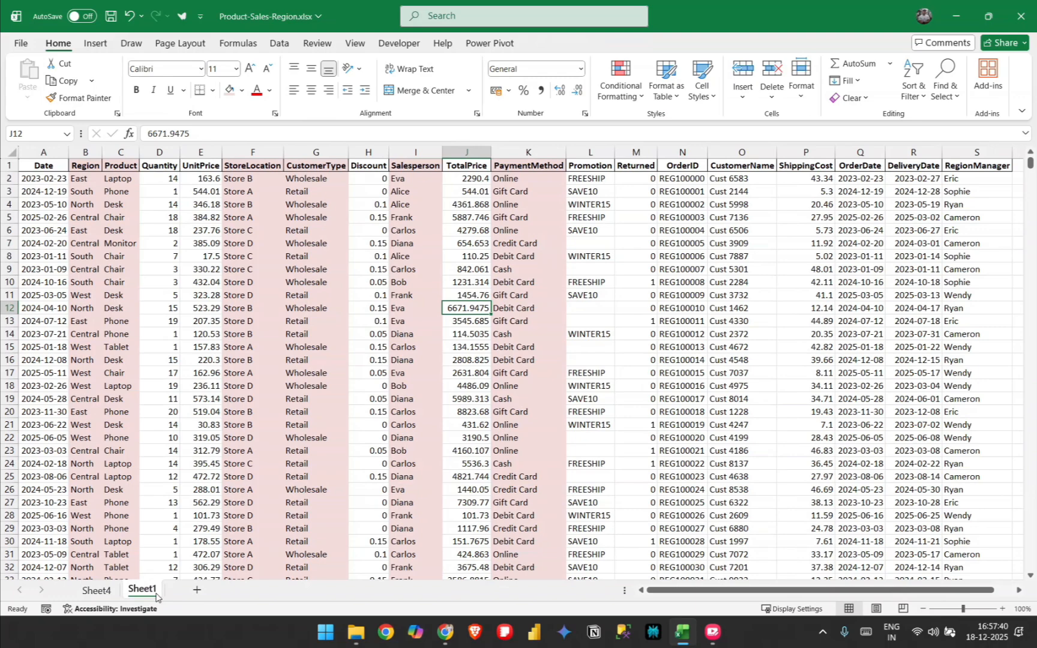
click(102, 592)
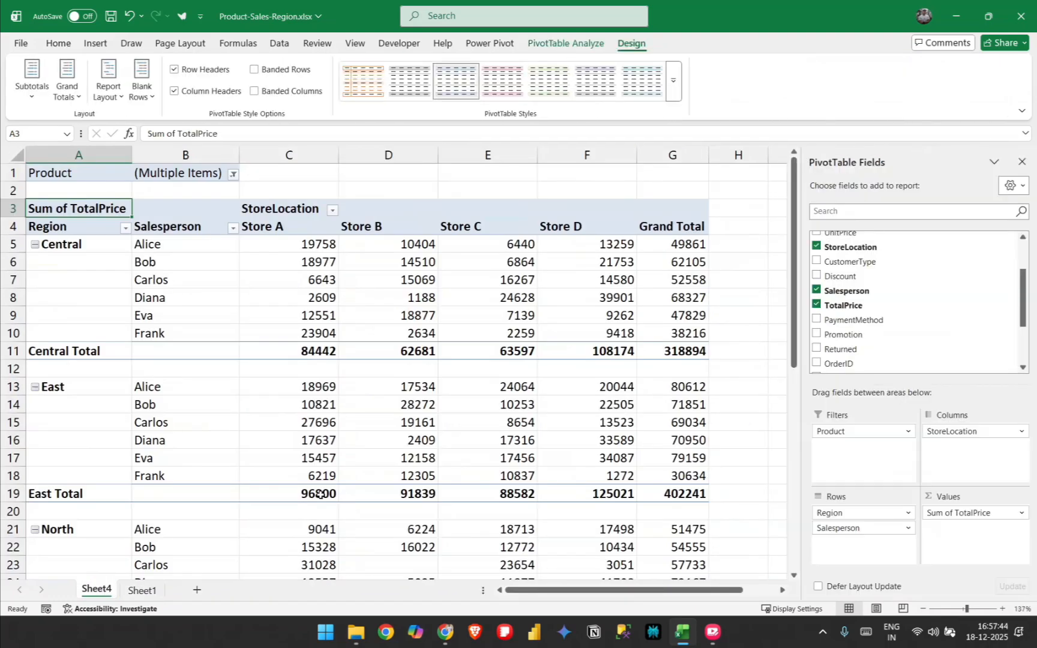
mouse_move(319, 493)
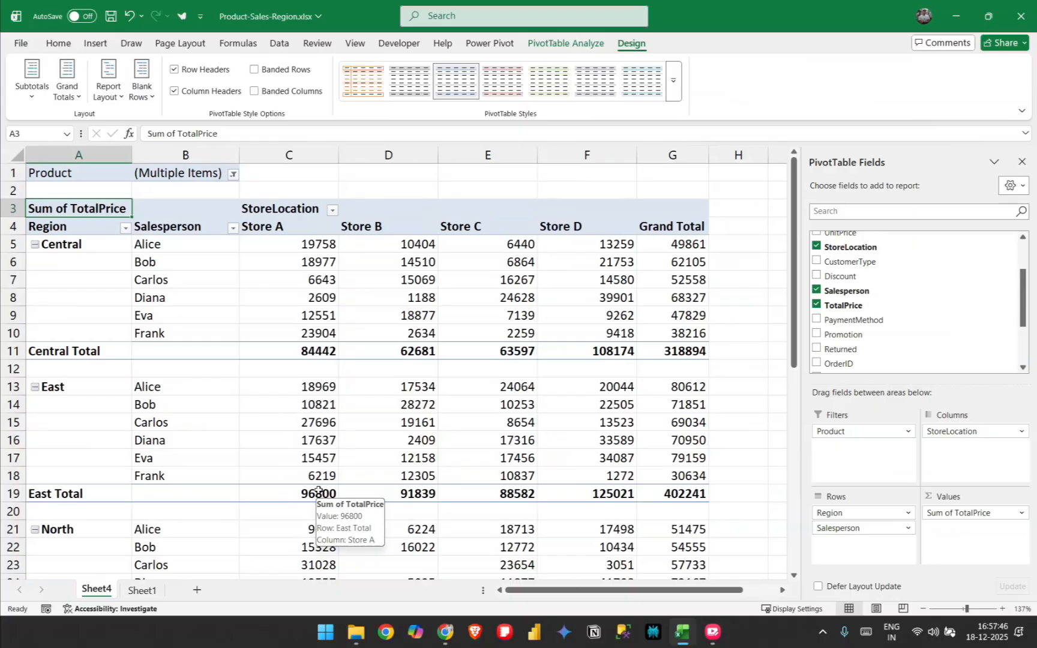
click(143, 91)
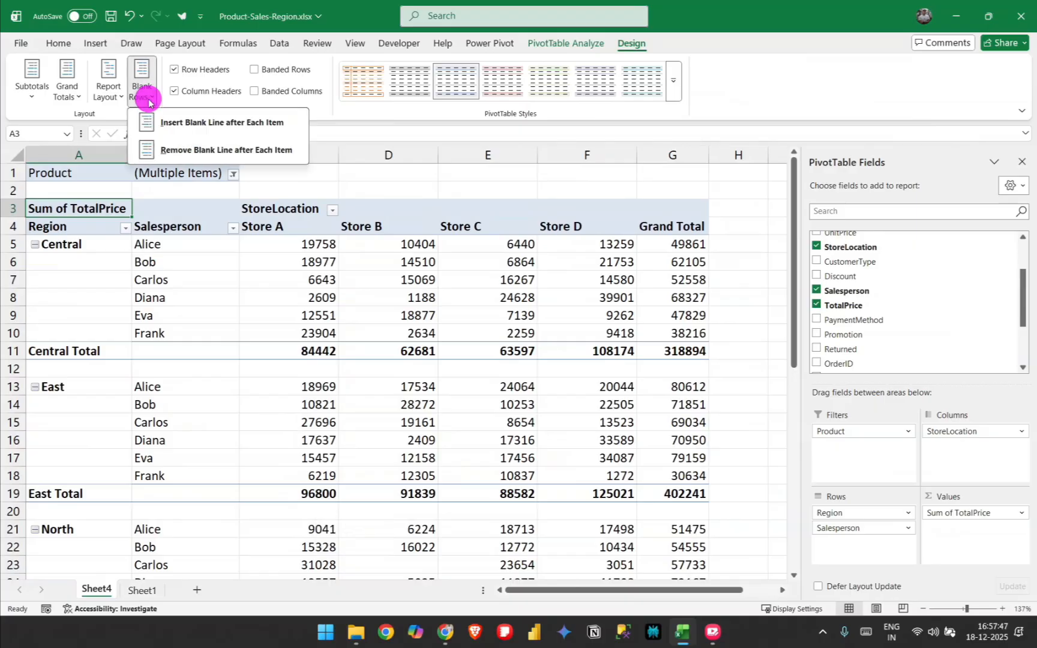
click(168, 150)
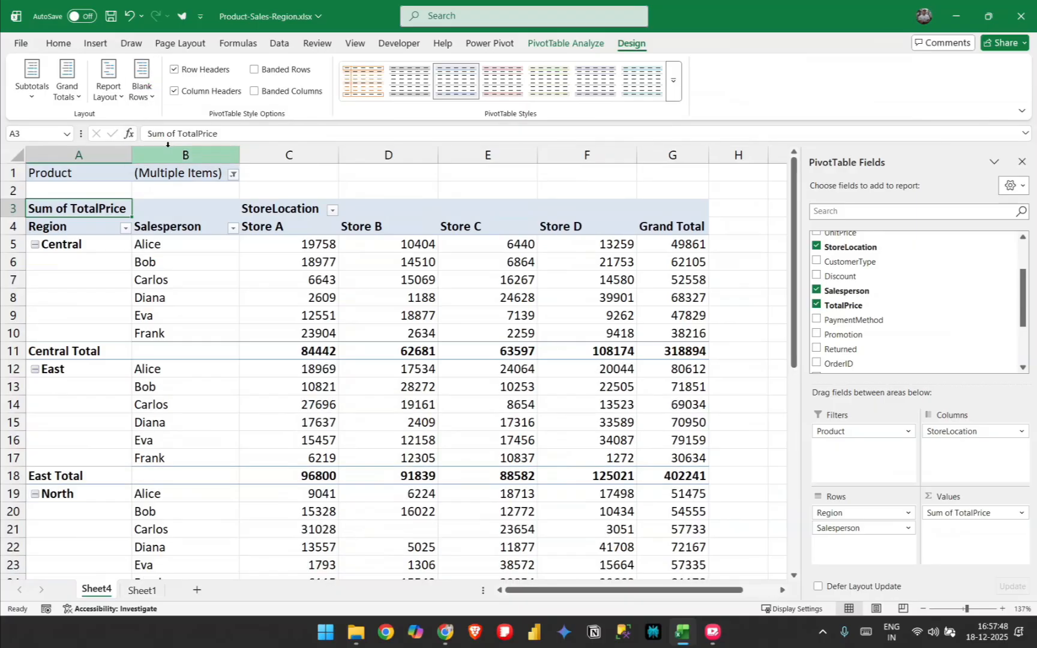
Close the PivotTable Fields pane to give the report more room.
click(820, 21)
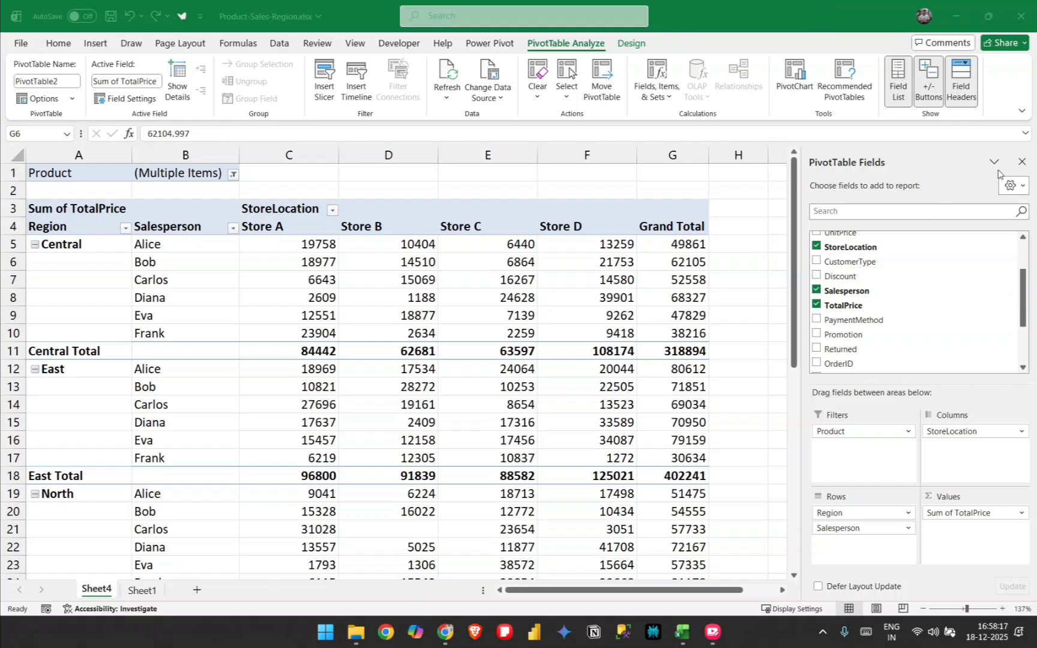
click(1024, 162)
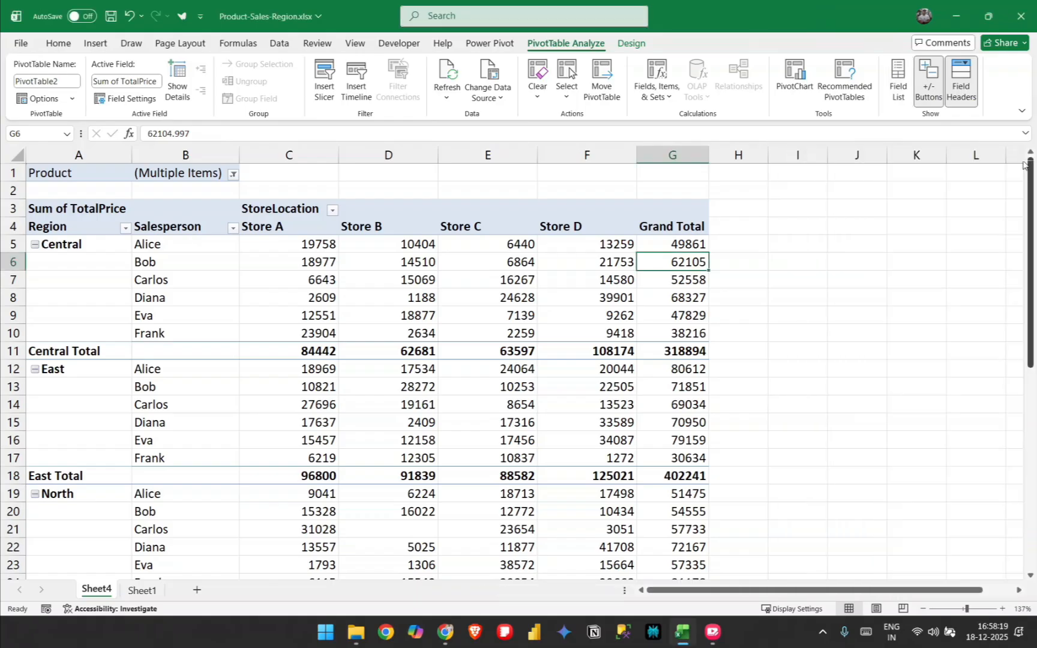
Add a slicer for the RegionManager field to the PivotTable and place it beside the report over columns H to K.
click(854, 292)
click(672, 278)
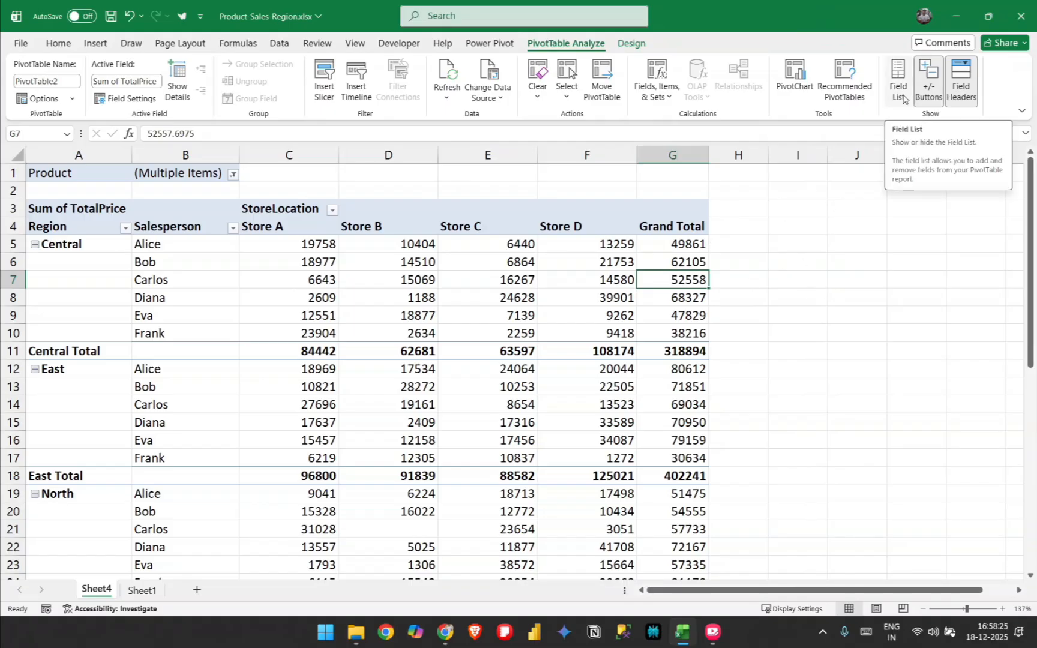
click(896, 75)
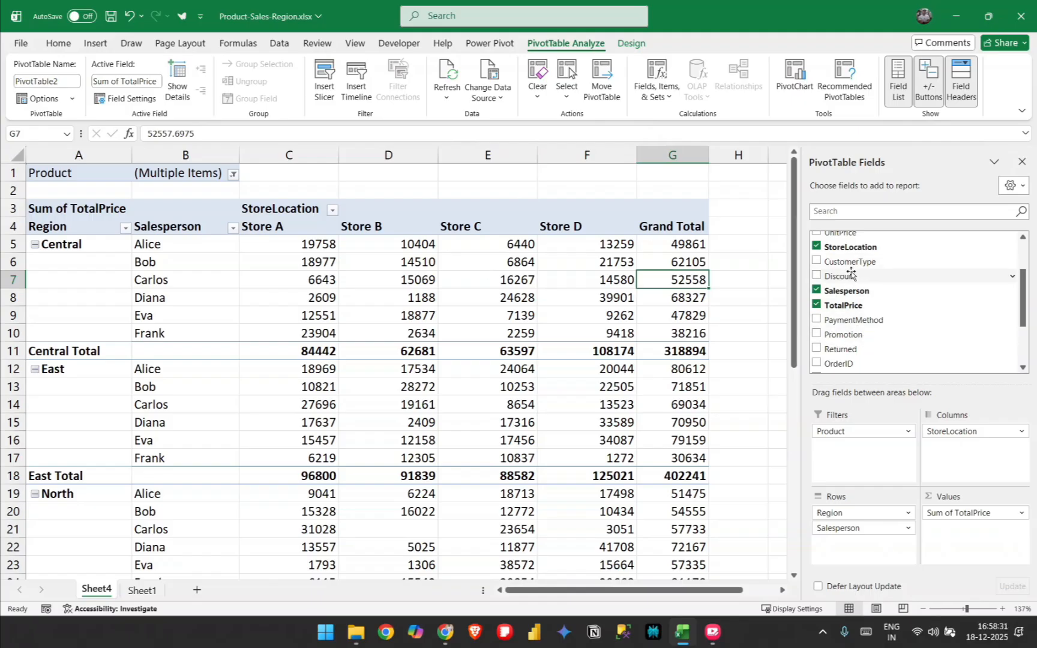
mouse_move(601, 301)
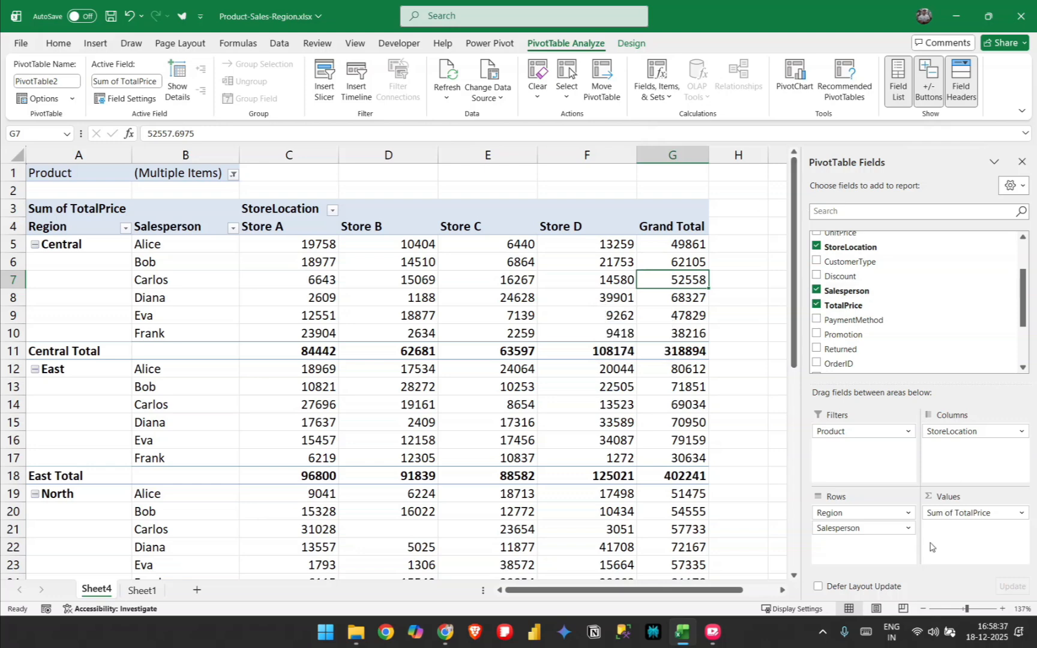
scroll(927, 330, down, 3)
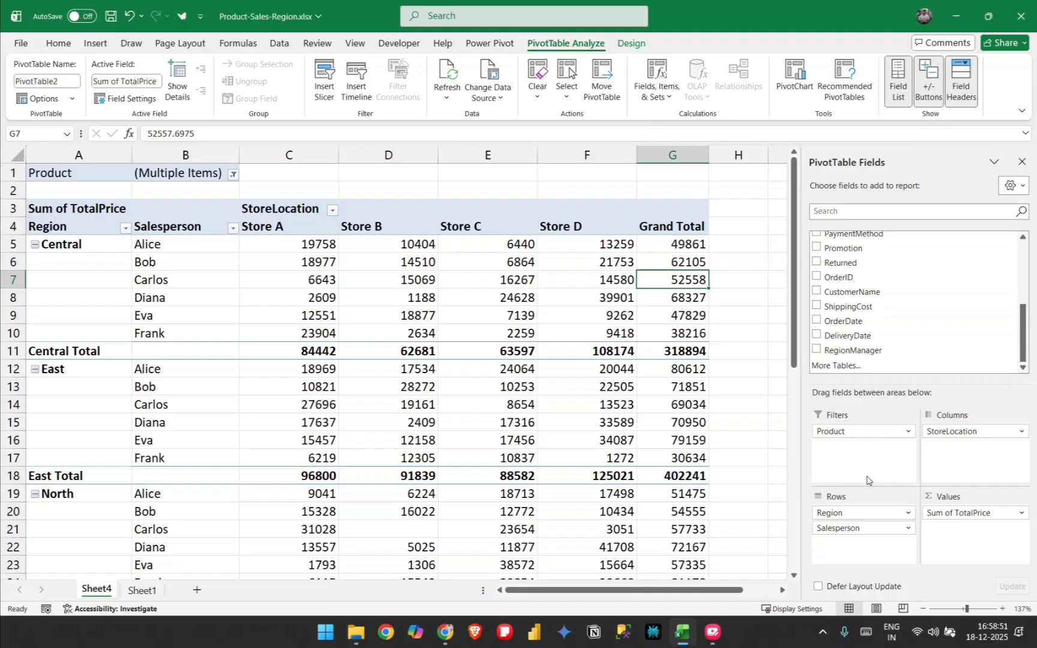
right_click(856, 353)
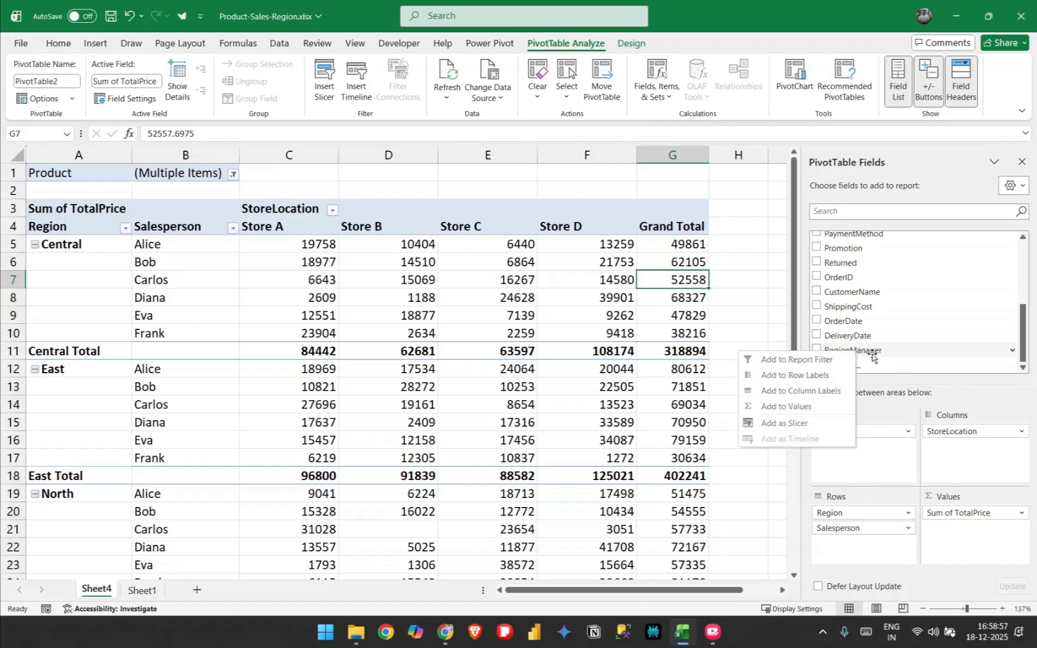
click(785, 423)
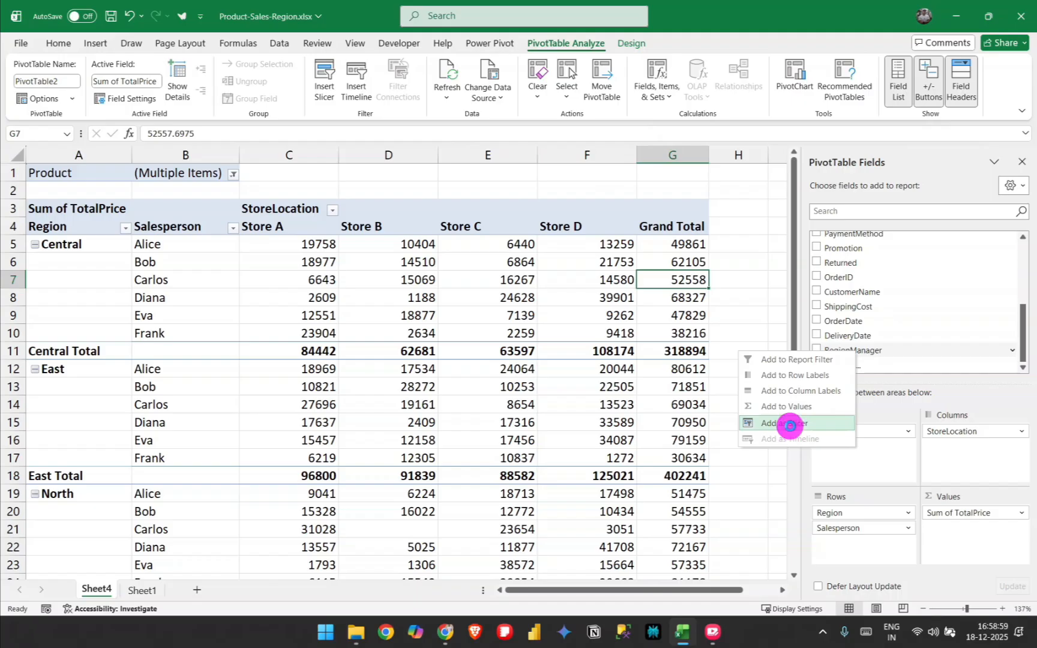
click(1022, 162)
drag(418, 262, 829, 176)
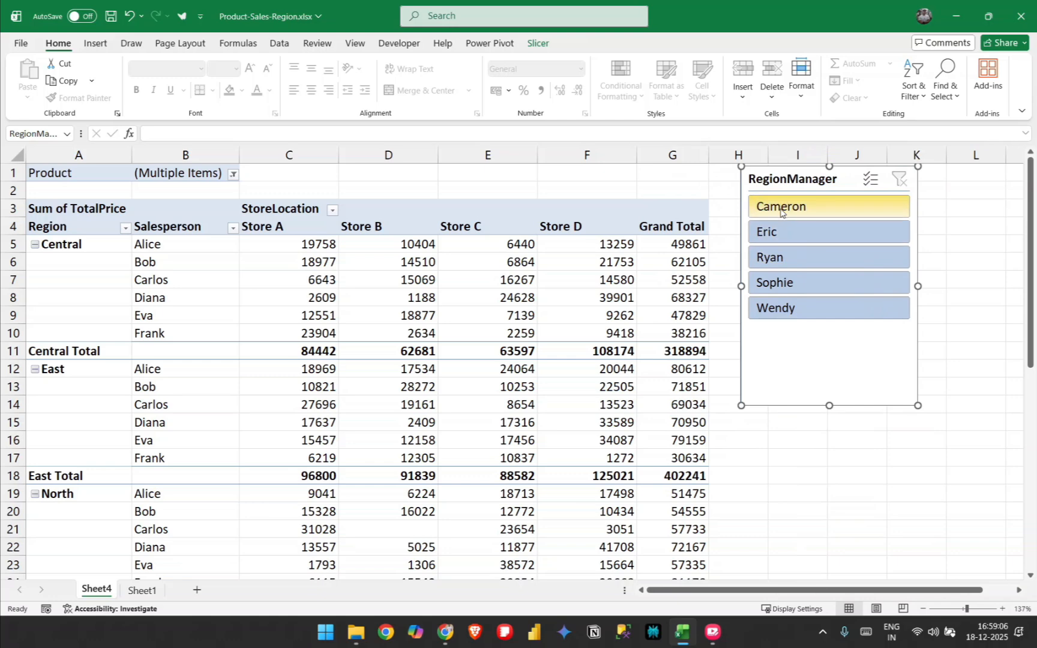
Filter the PivotTable by individual region managers one at a time with the RegionManager slicer and clear its filter.
click(787, 234)
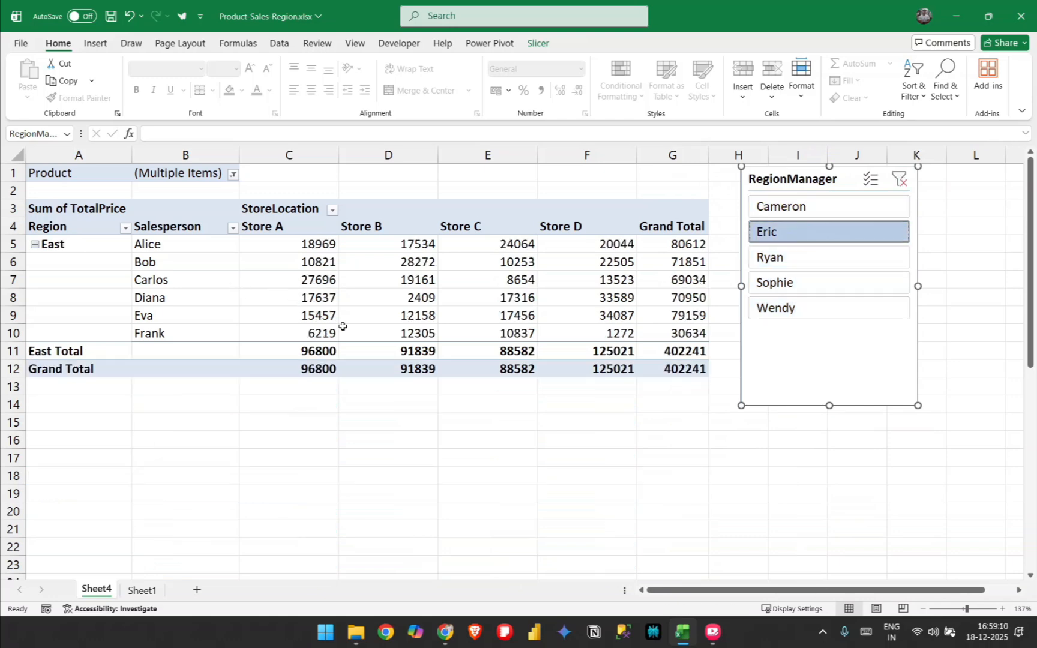
click(799, 260)
click(798, 306)
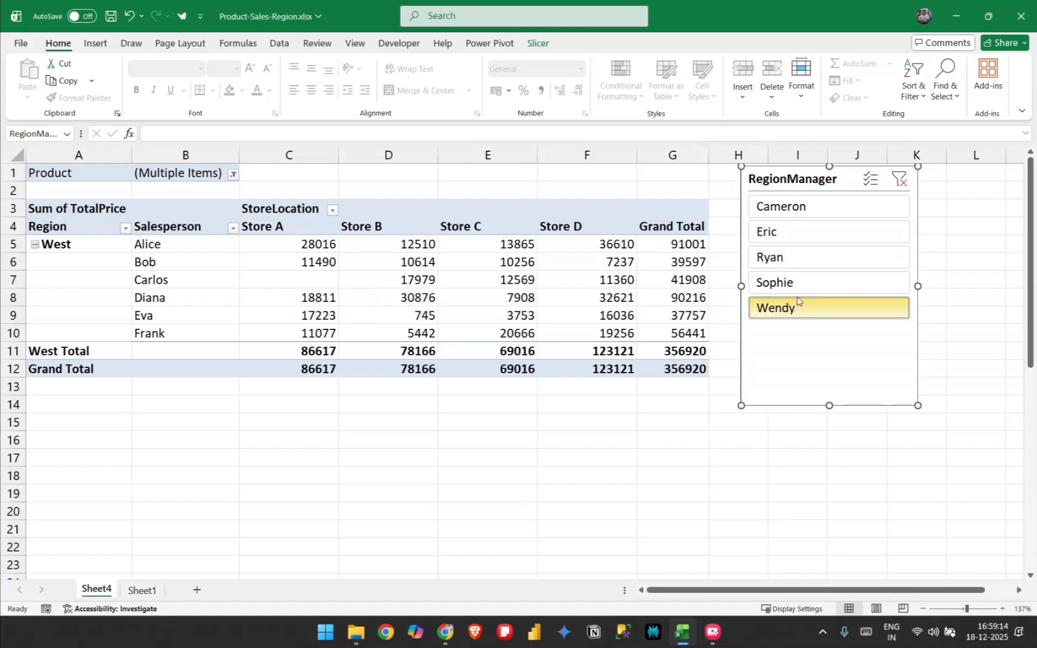
click(799, 283)
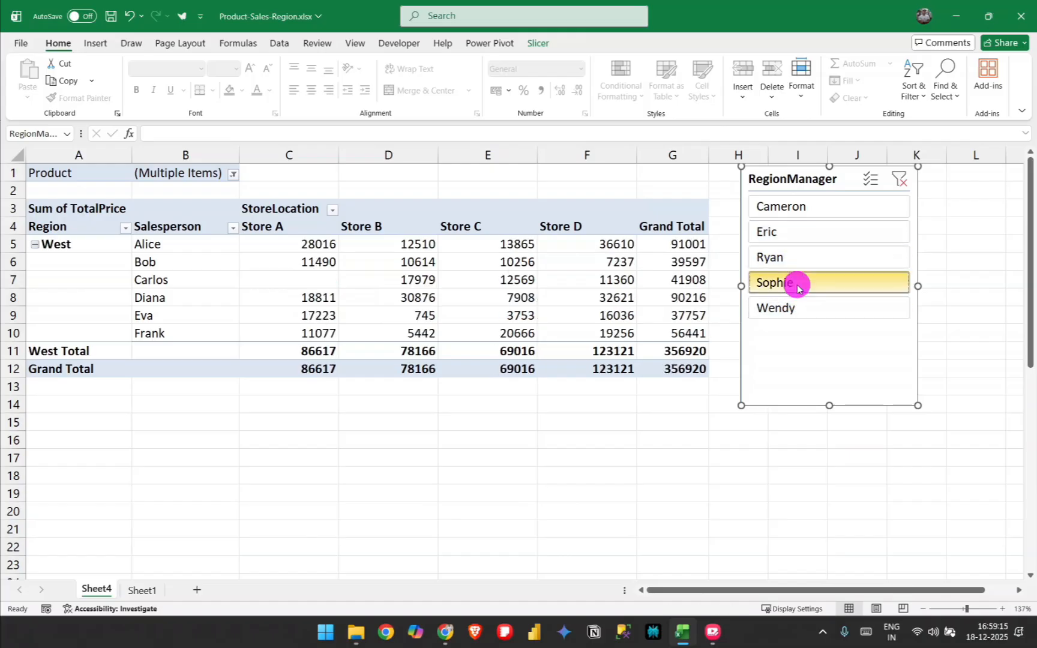
click(787, 215)
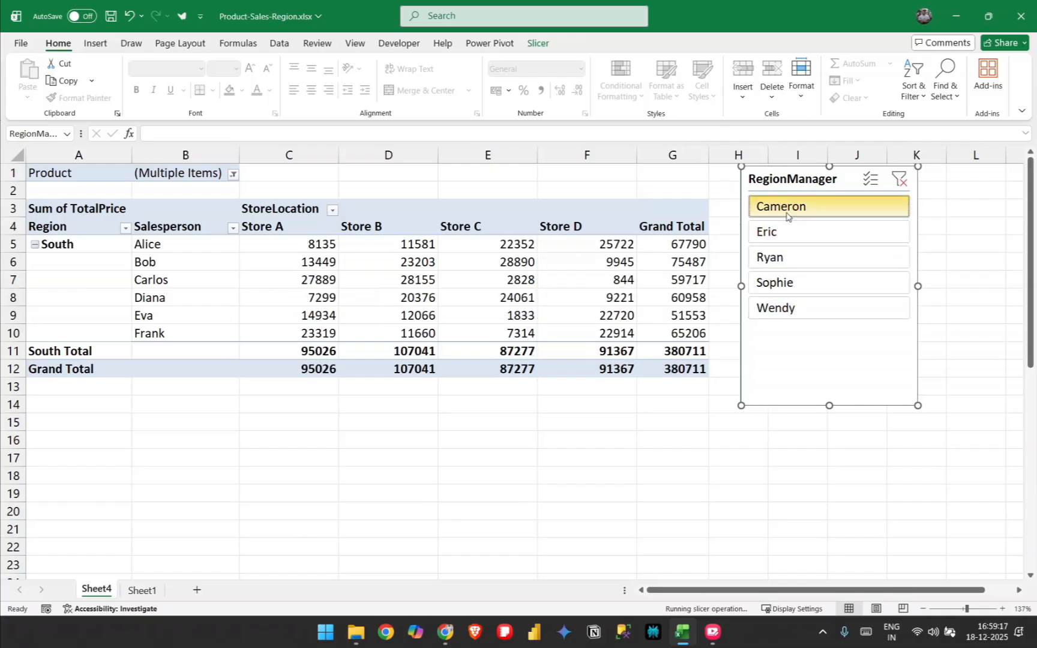
click(899, 179)
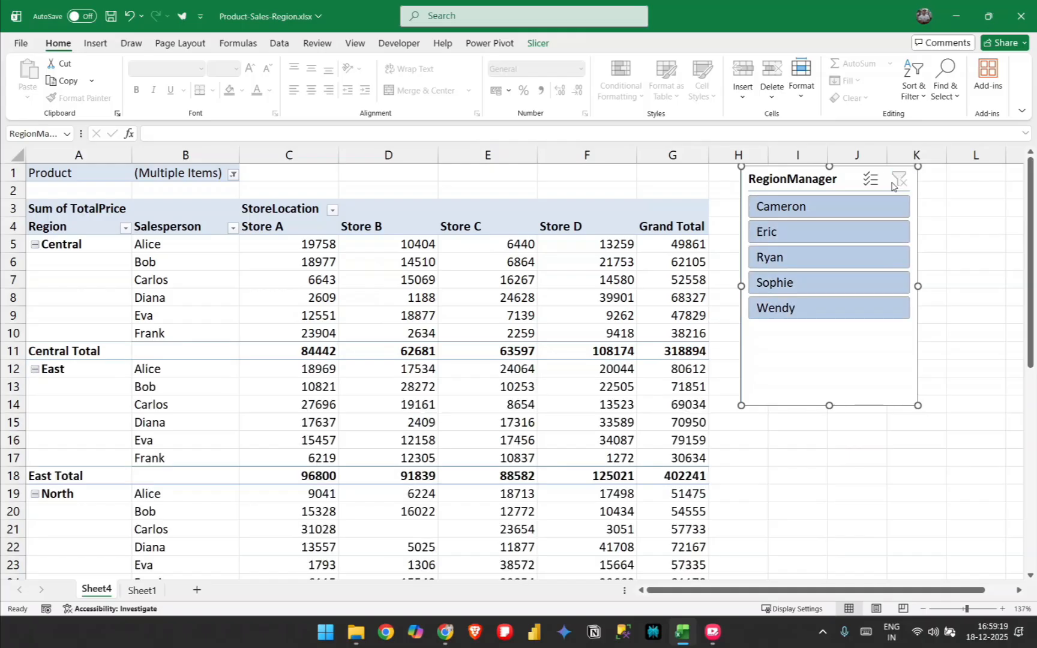
Remove Product from the PivotTable's report filters and add it as a slicer instead.
click(183, 174)
click(587, 275)
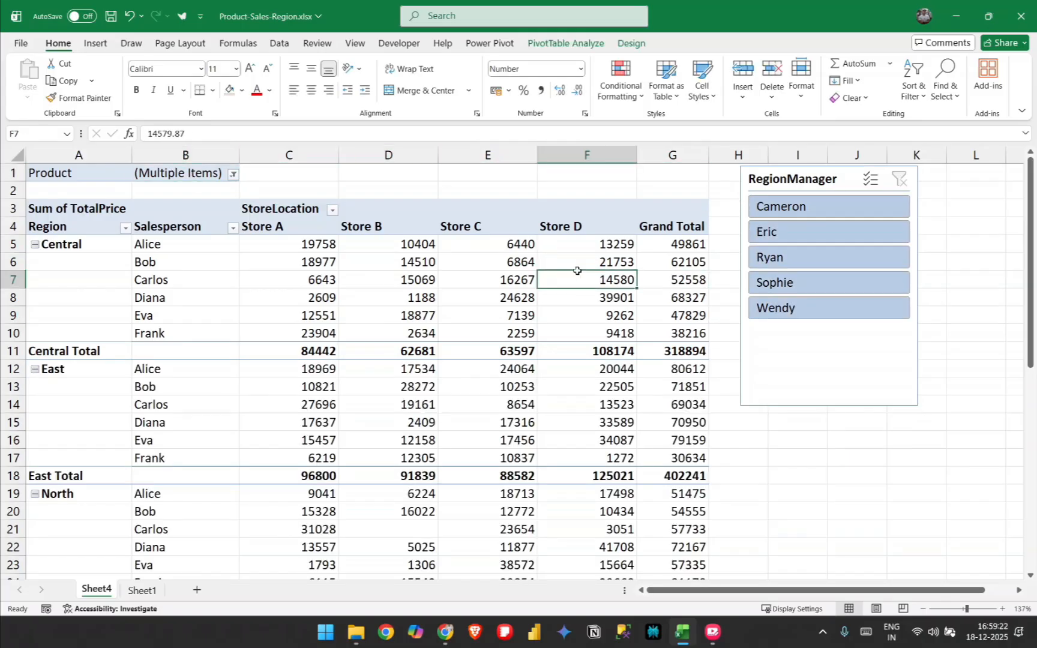
click(585, 44)
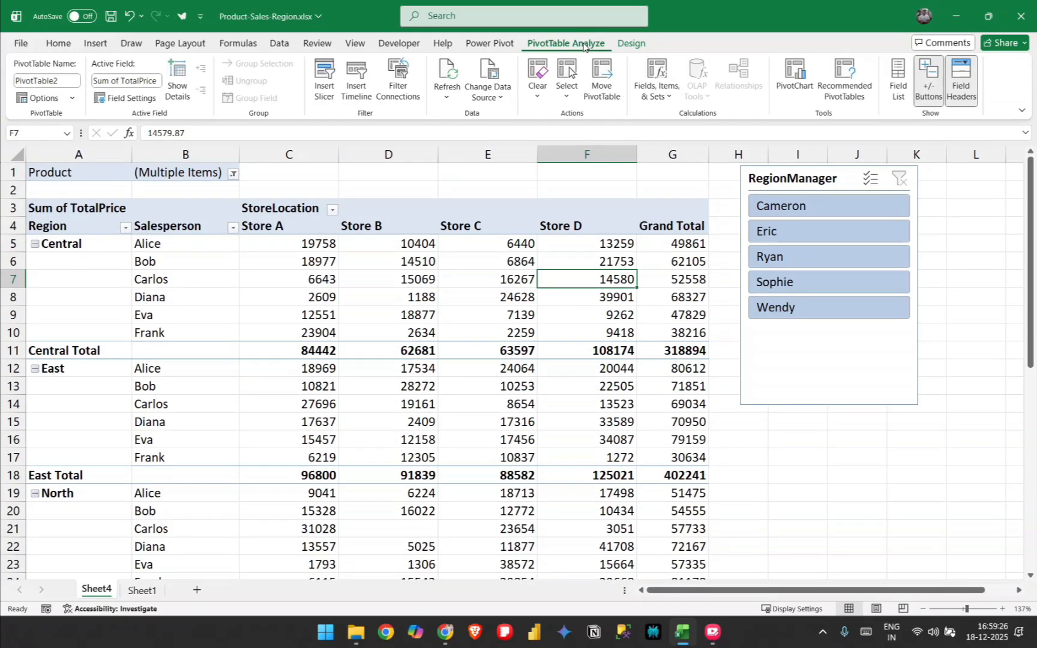
click(909, 85)
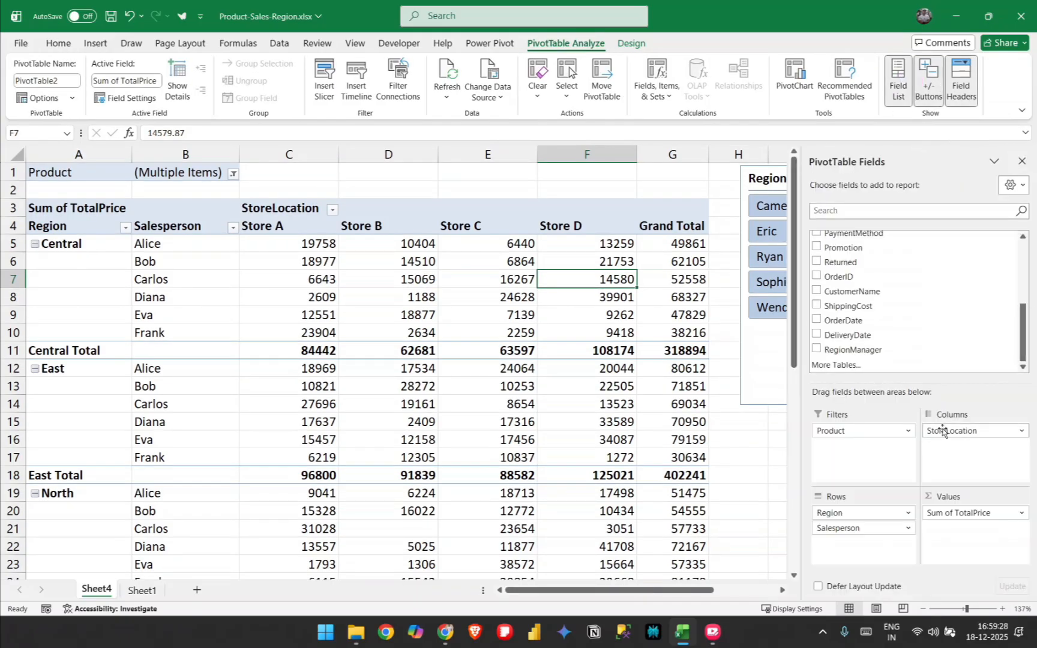
drag(848, 428, 876, 311)
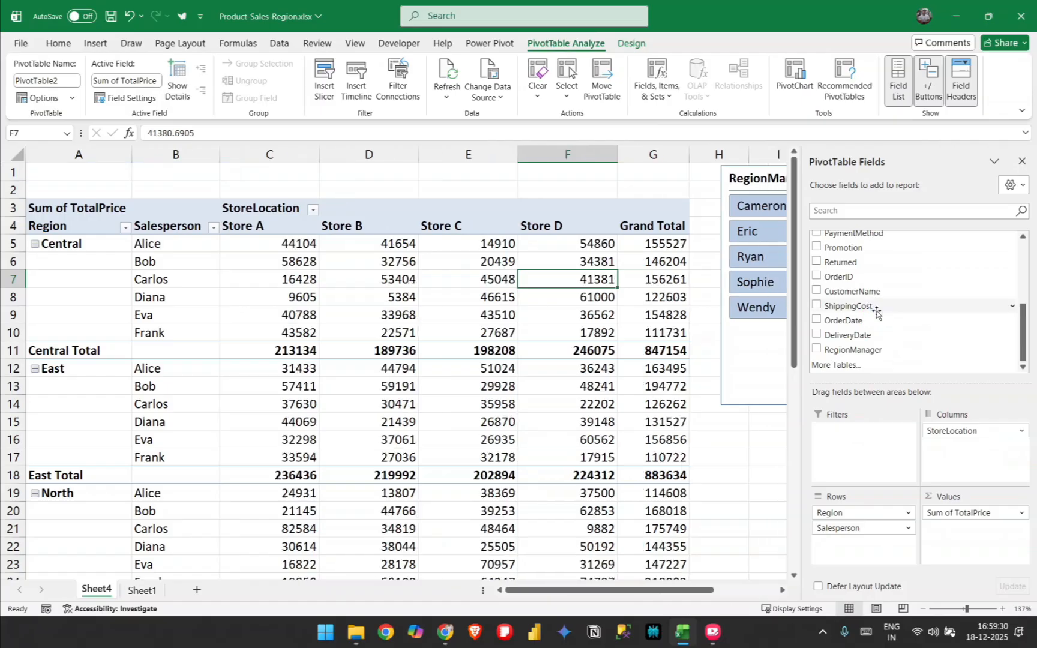
right_click(839, 267)
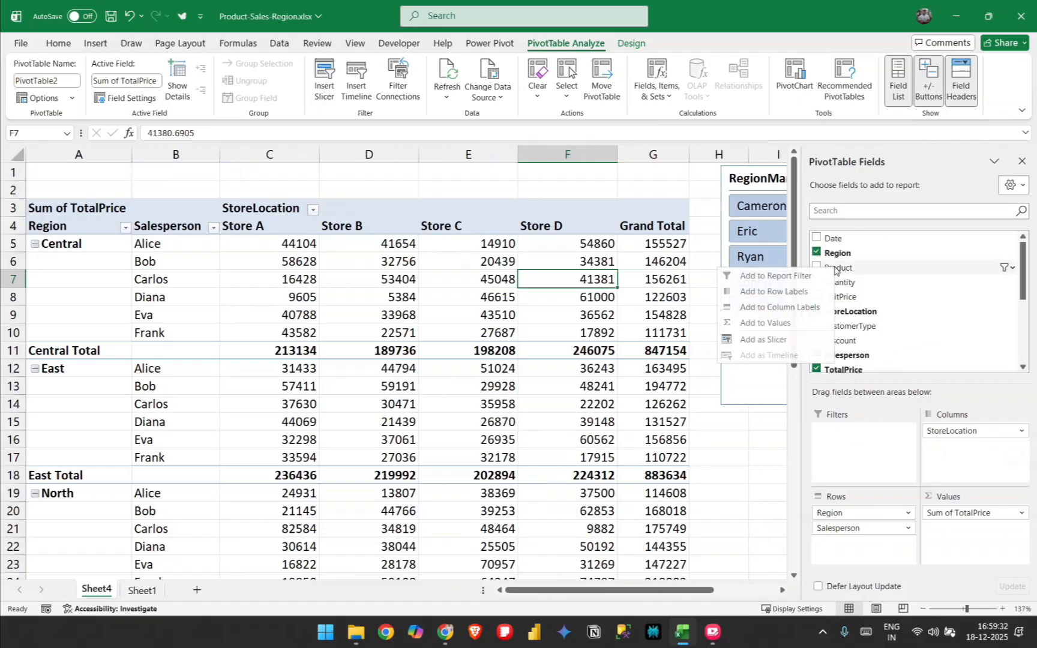
click(759, 340)
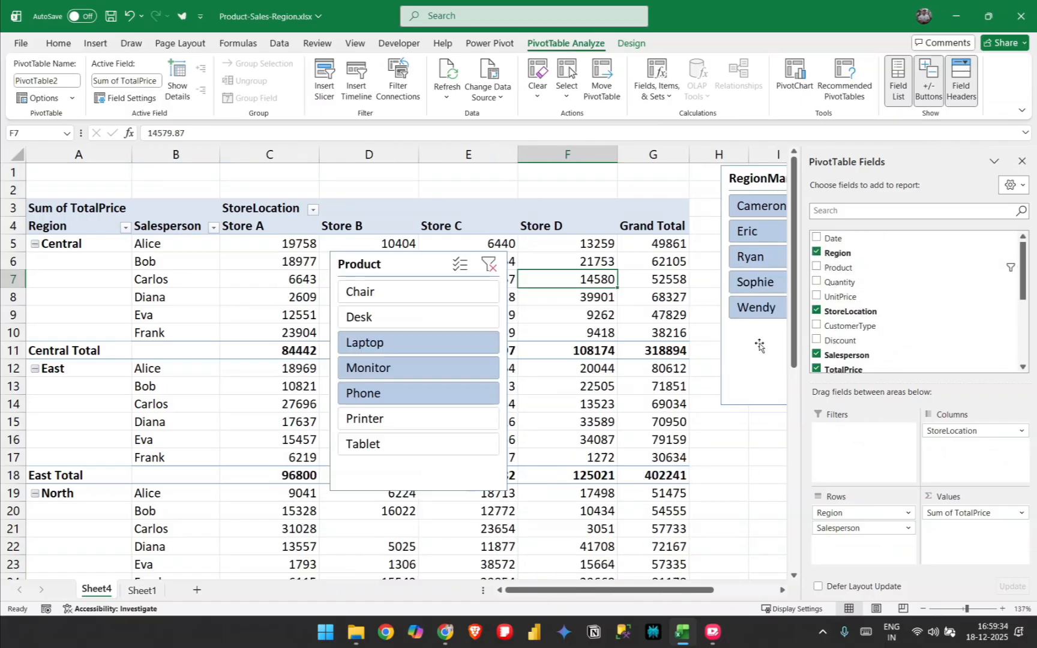
click(1022, 161)
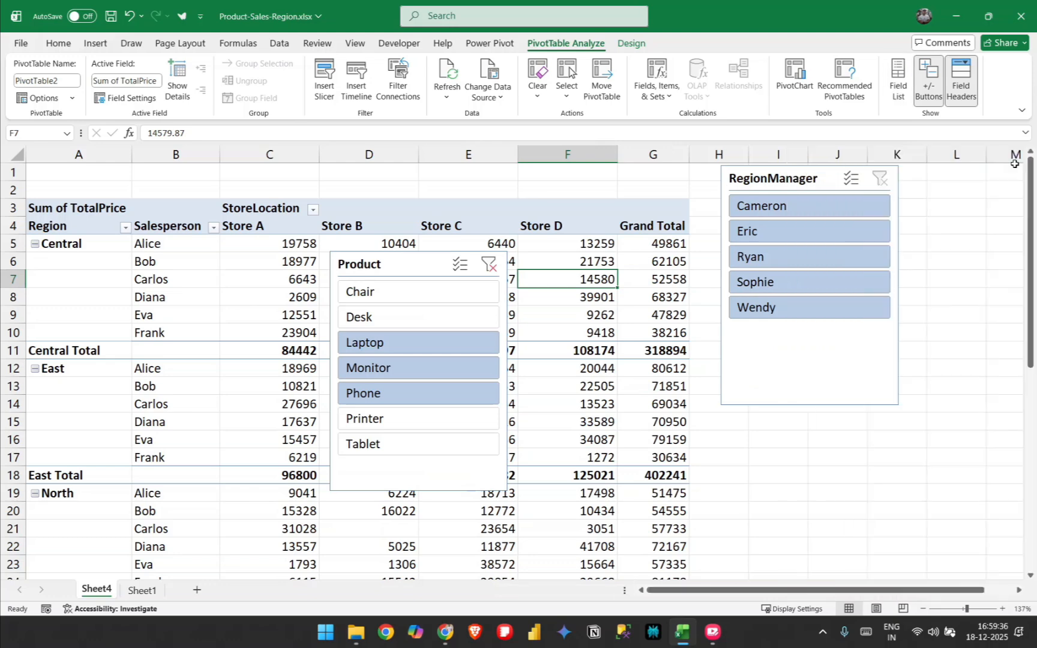
Clear the Product slicer's filter and line up the RegionManager and Product slicers side by side near column G onward.
click(411, 265)
drag(410, 264, 934, 183)
drag(804, 173, 758, 180)
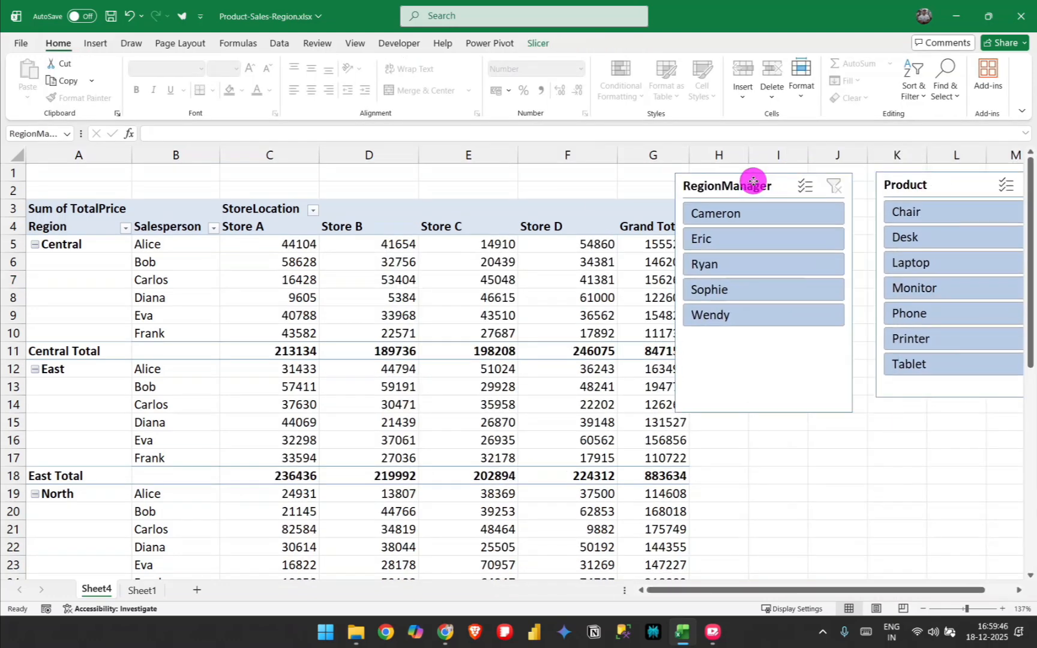
drag(911, 195, 886, 202)
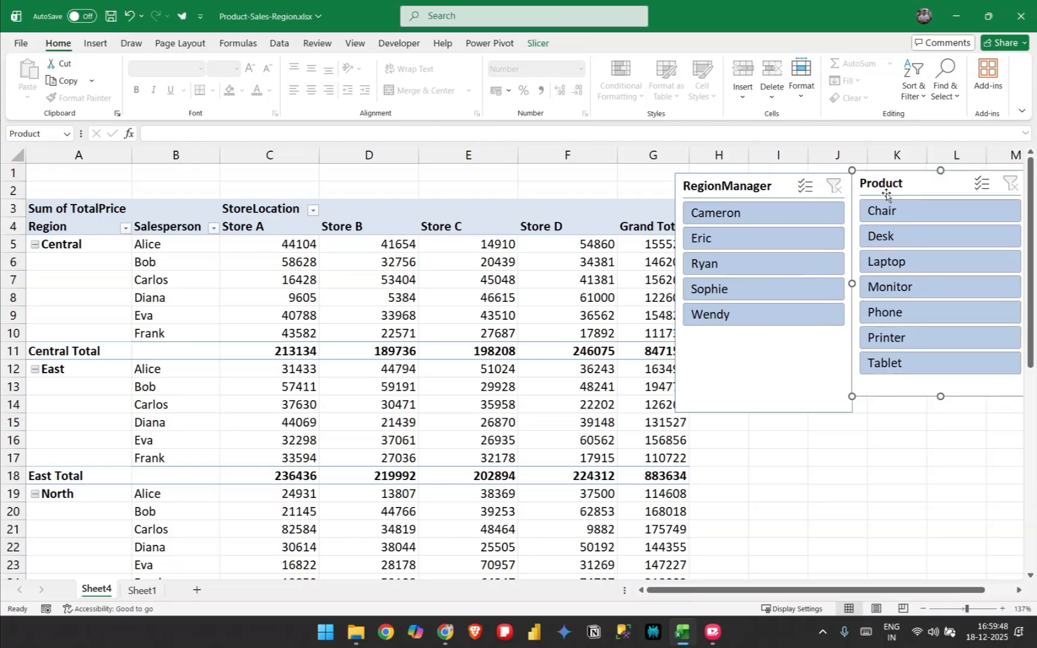
Filter the PivotTable by Chair, Laptop and Phone, combining products with the third region manager, and clear both slicers.
click(894, 212)
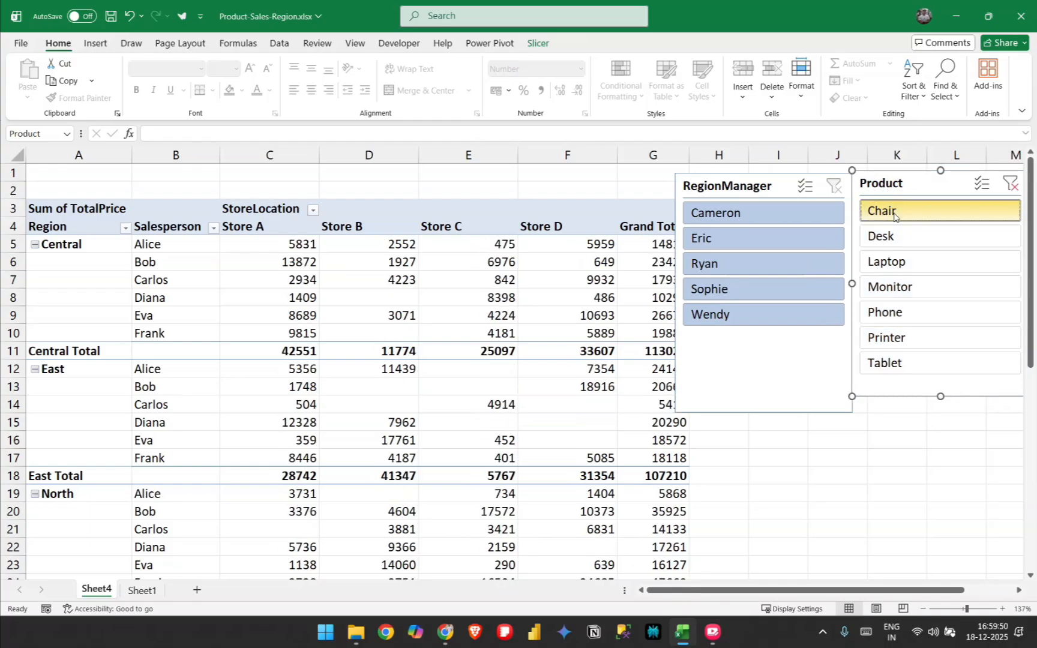
click(900, 262)
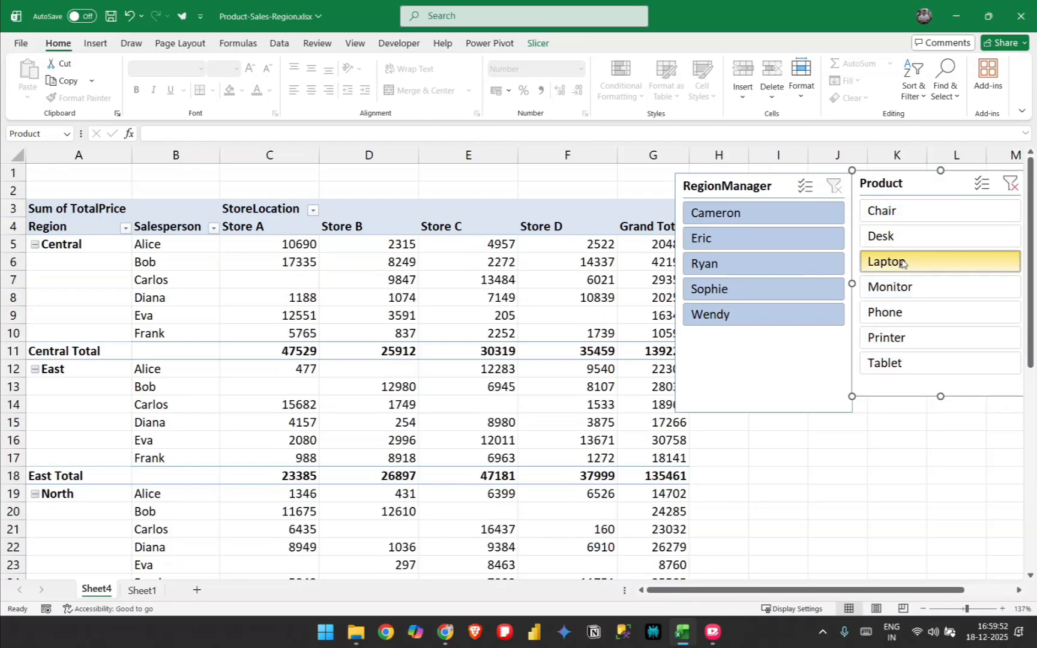
click(764, 264)
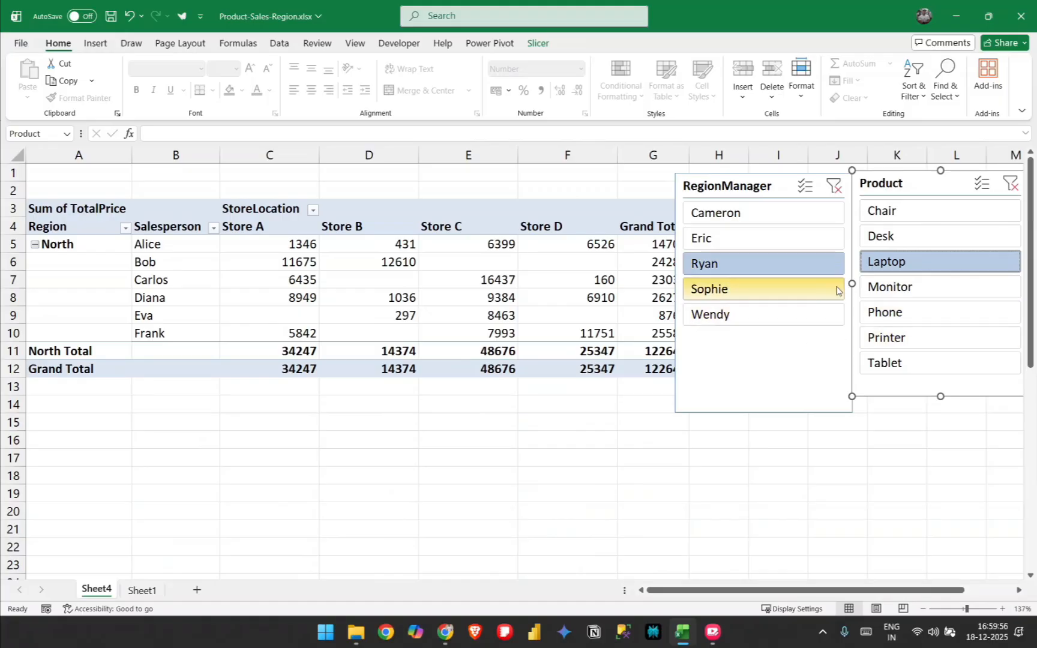
click(897, 310)
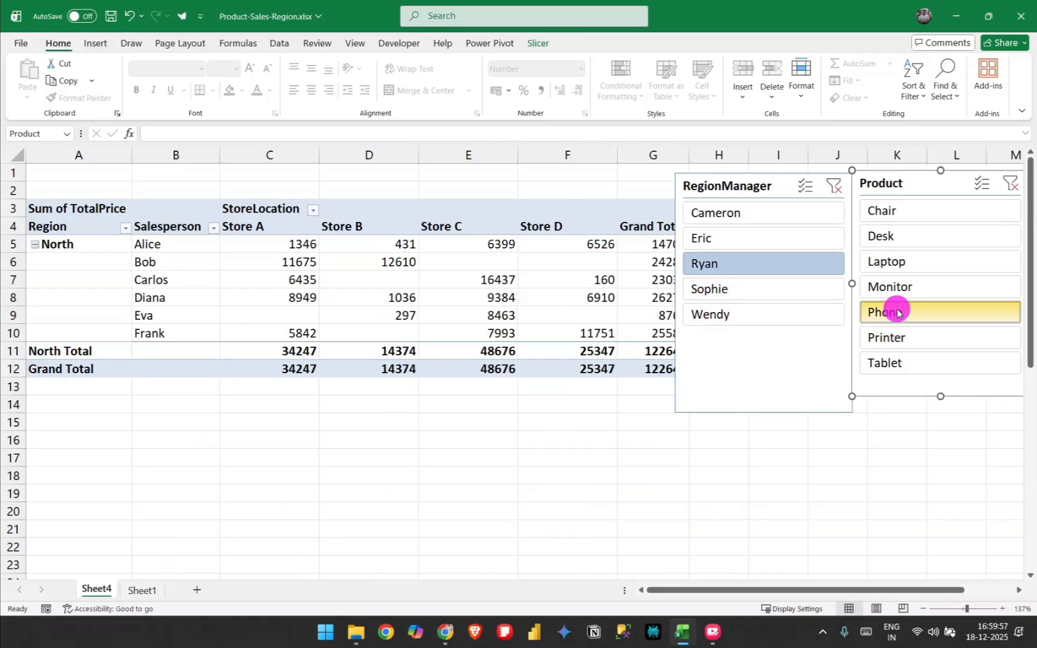
click(839, 189)
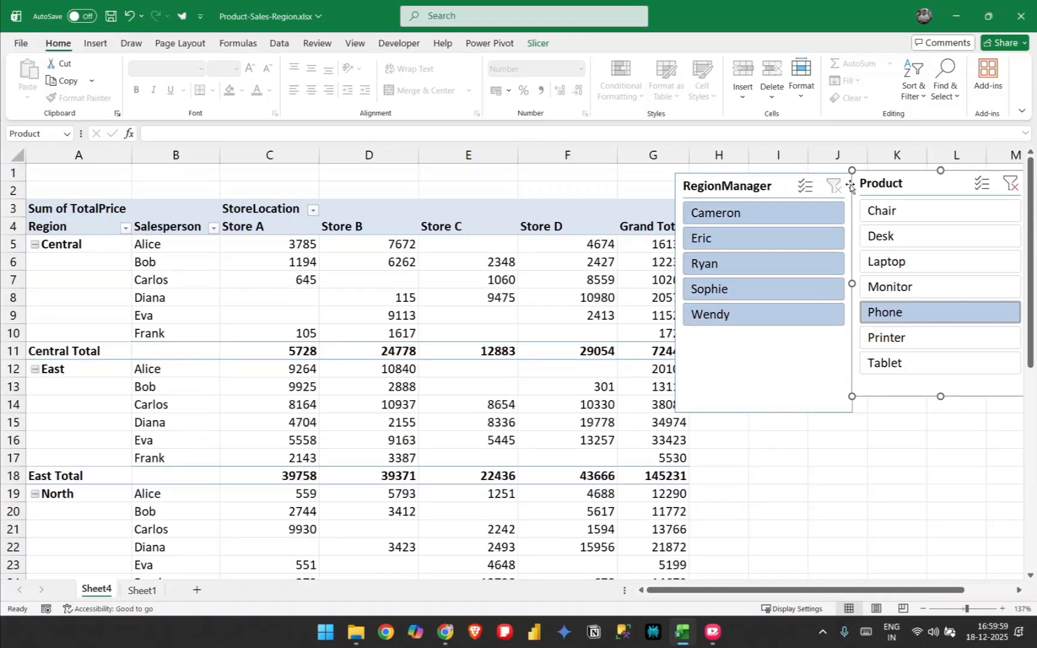
click(1012, 185)
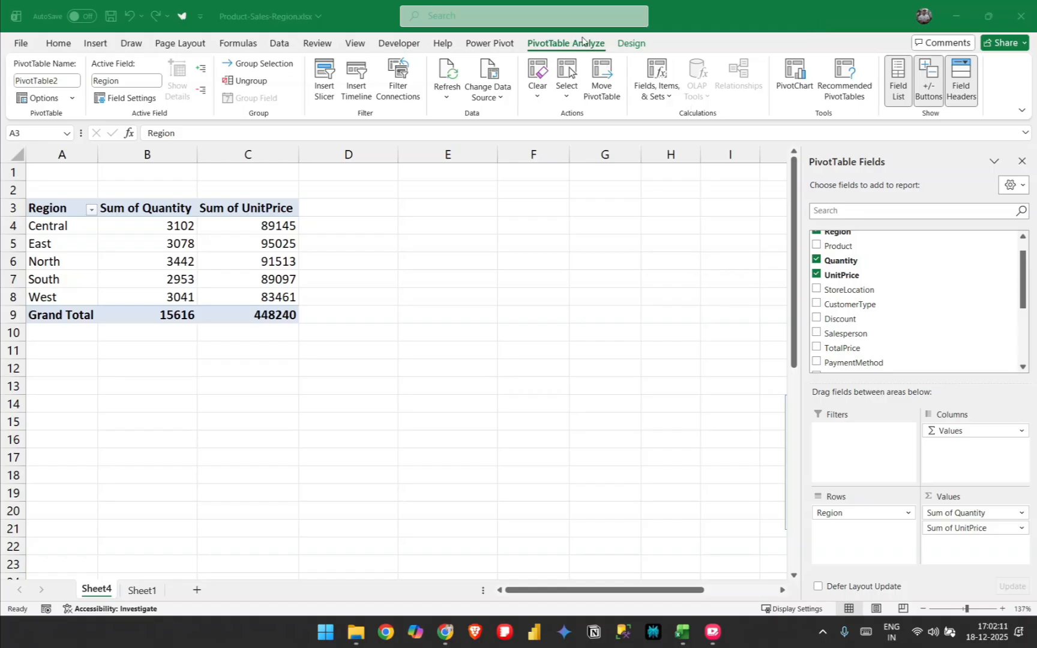
Start a new calculated field for the region PivotTable and name it "Total sales price".
click(690, 35)
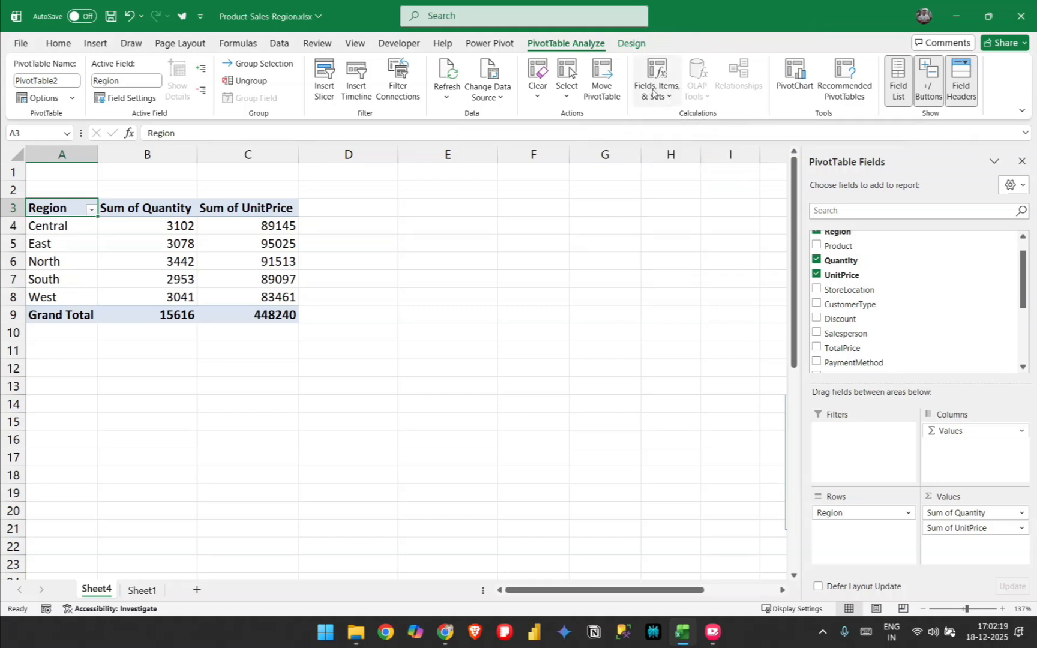
click(671, 100)
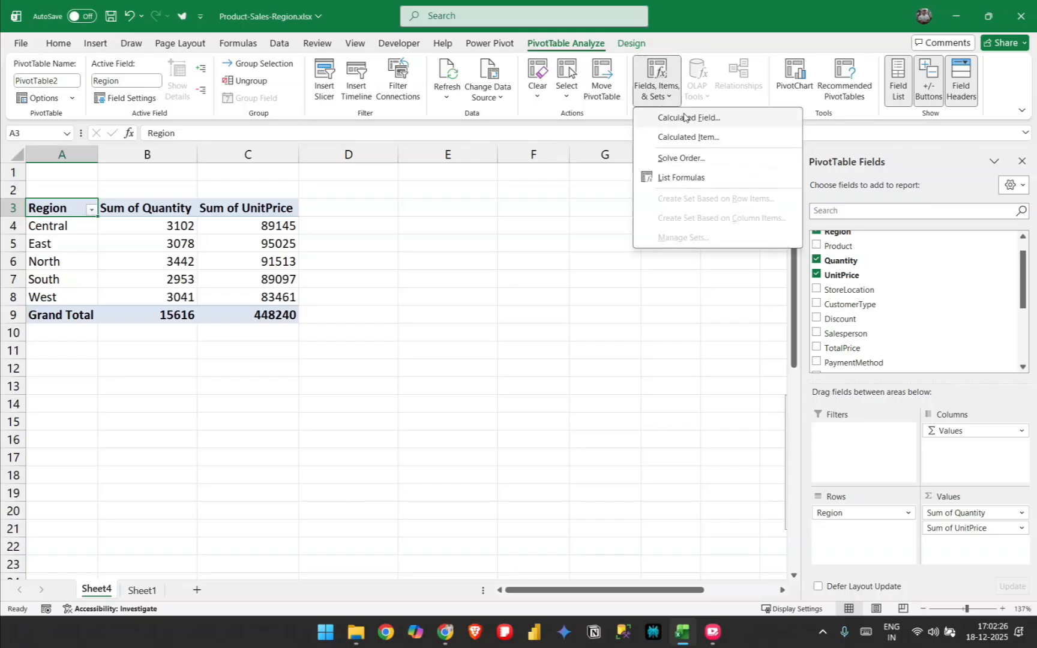
click(684, 117)
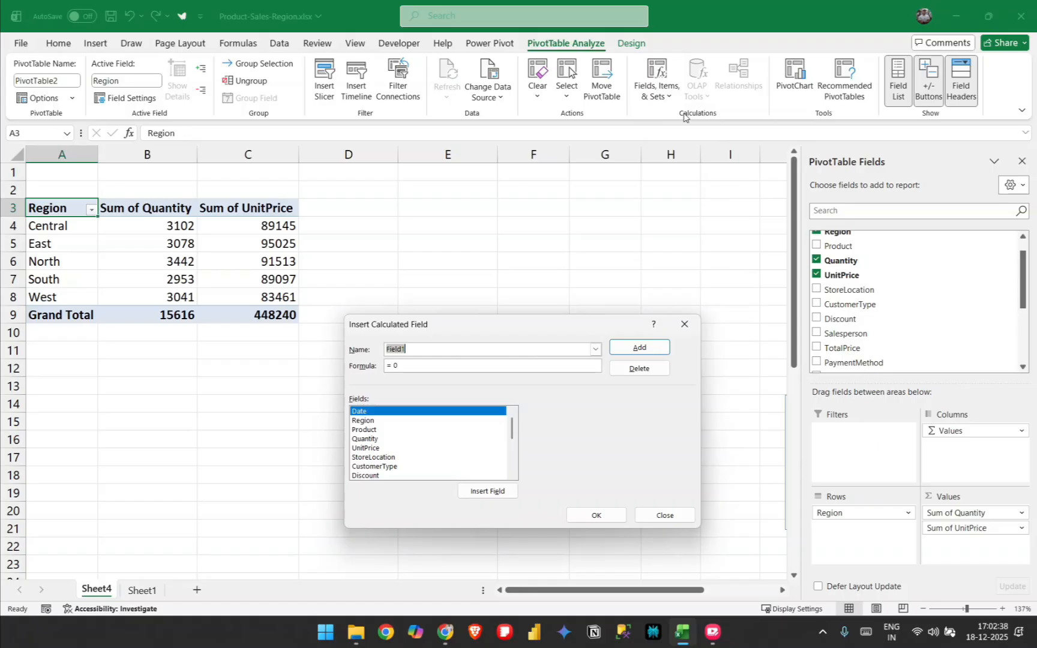
click(425, 348)
key(BackSpace)
key(BackSpace)
key(BackSpace)
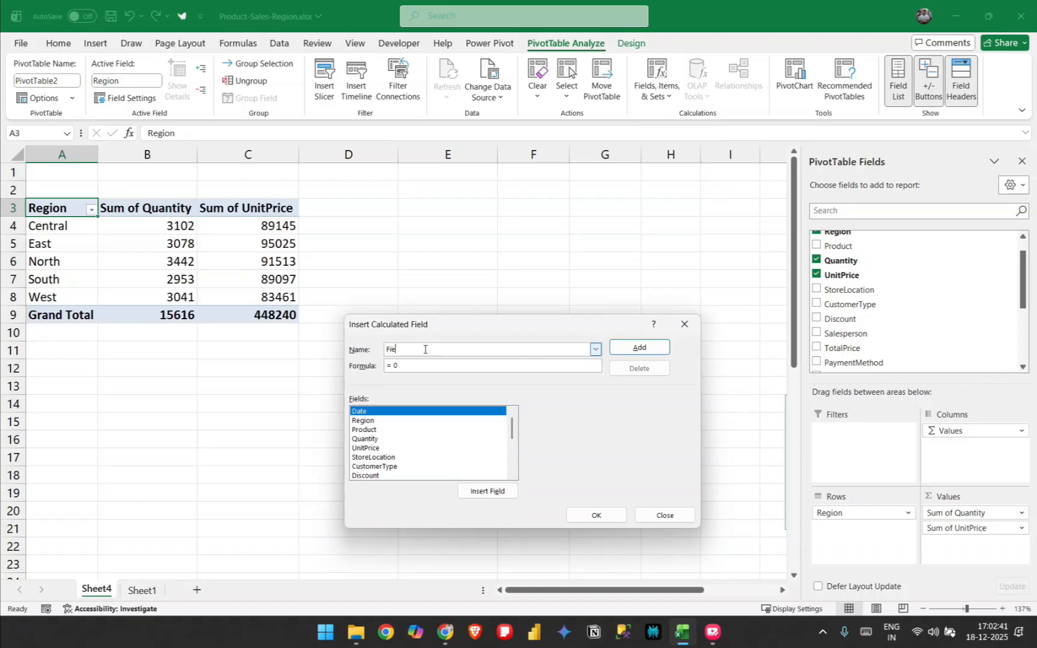
key(BackSpace)
key(BackSpace)
key(BackSpace)
text(Total sales price)
Define the calculated field's formula as = Quantity*UnitPrice and add the field to the PivotTable.
click(423, 366)
key(BackSpace)
key(BackSpace)
click(390, 439)
click(500, 494)
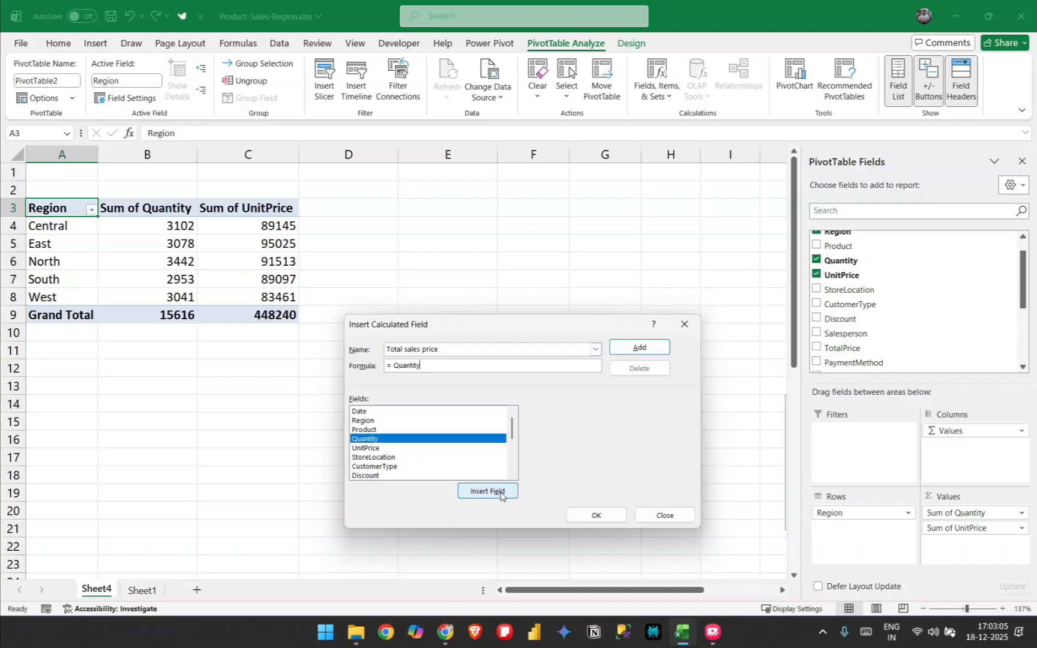
text(*)
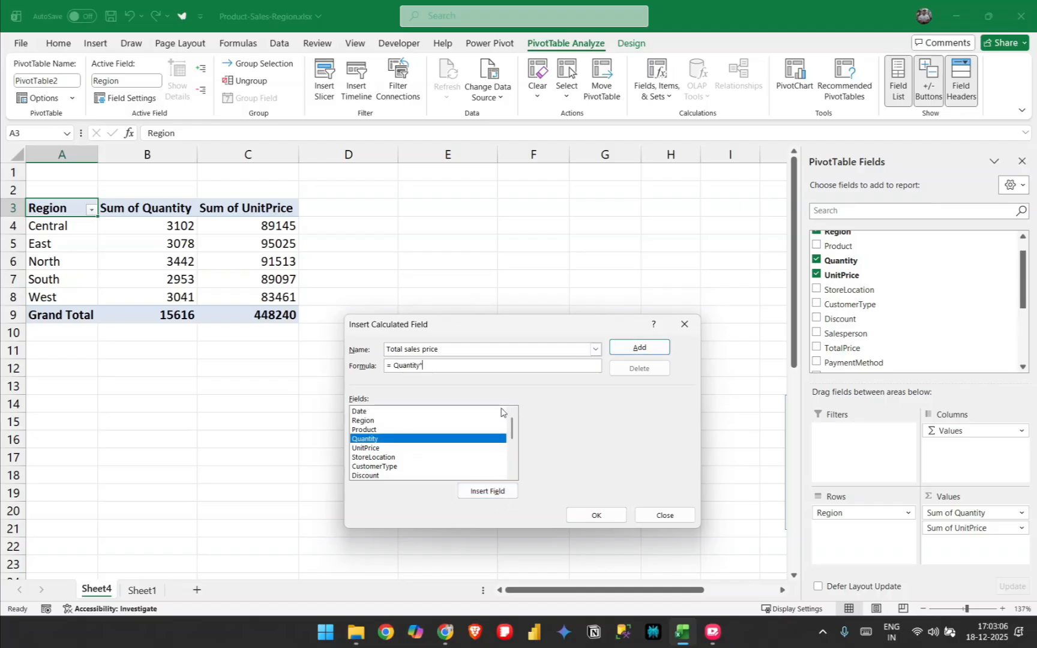
click(373, 449)
click(486, 491)
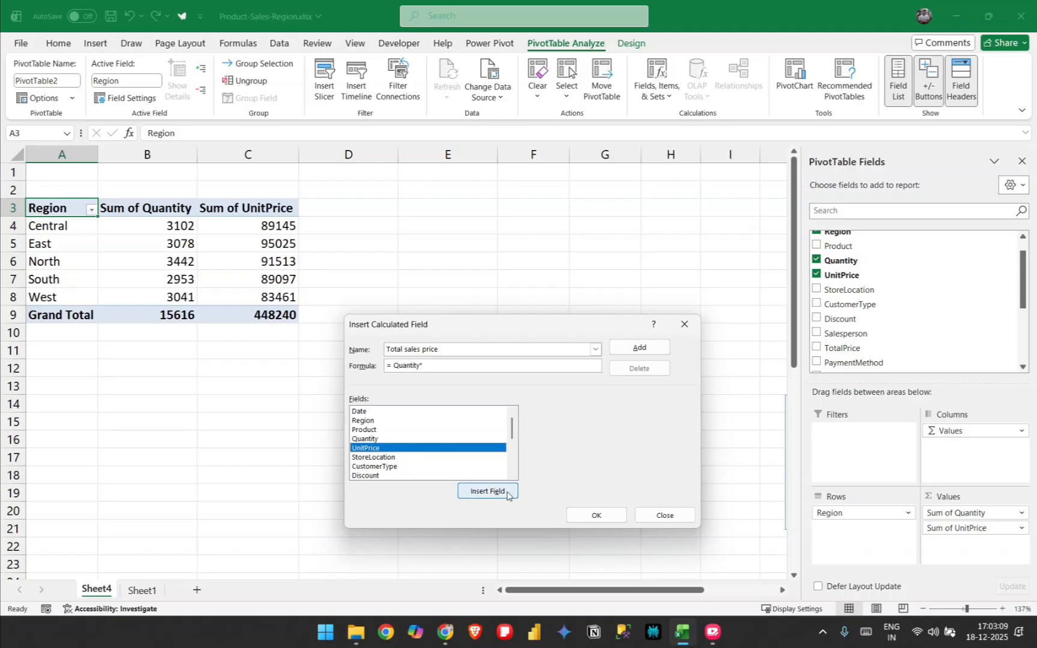
click(637, 347)
click(594, 515)
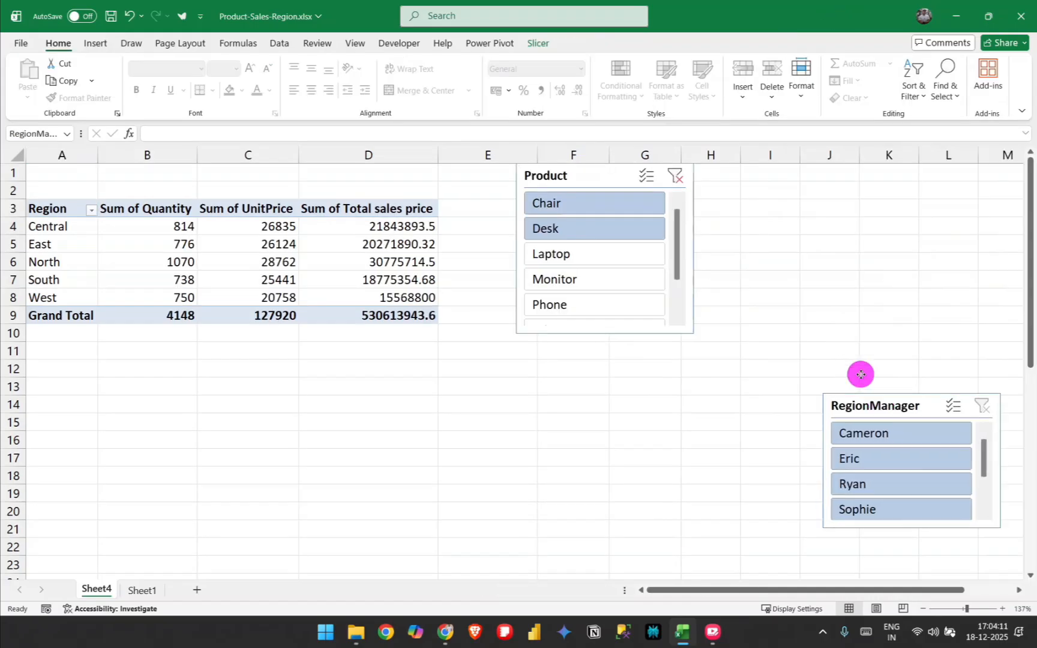
Move the RegionManager slicer beside the Product slicer, try the second and third visible managers in turn, and clear the manager filter.
drag(860, 375, 776, 194)
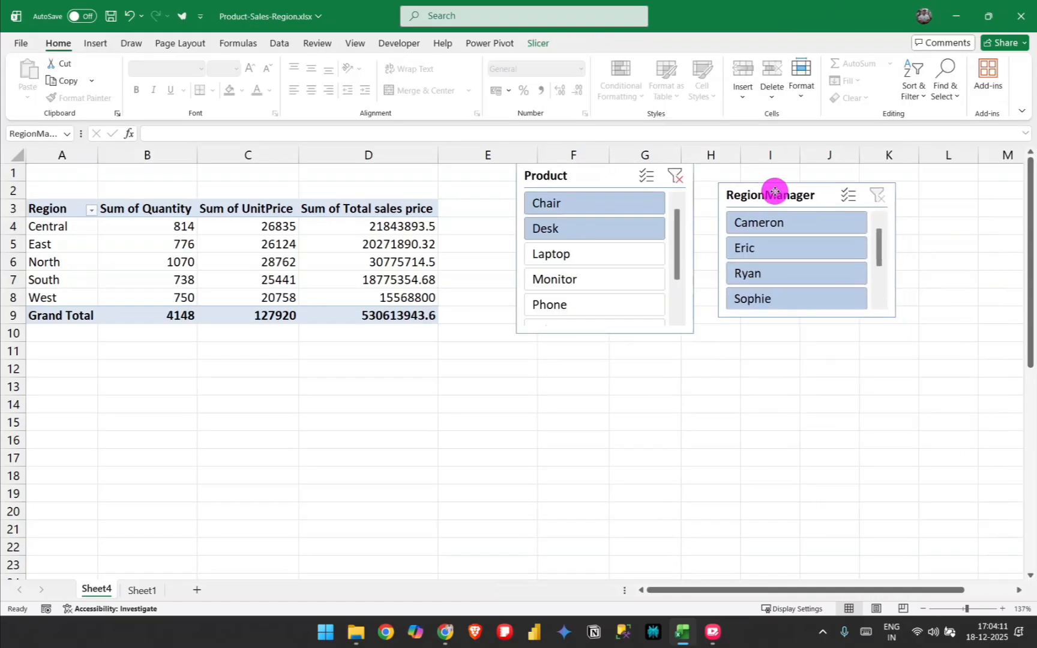
click(750, 248)
click(768, 275)
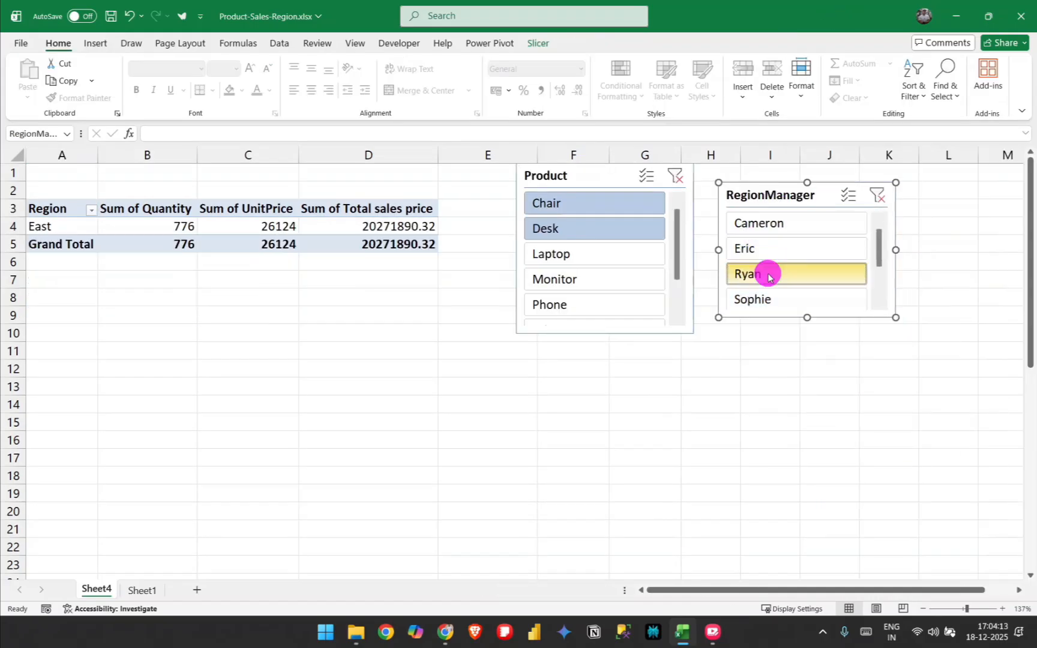
click(876, 195)
Replace the Product slicer's filter with a multi-selection of Monitor, Laptop and Desk.
click(675, 177)
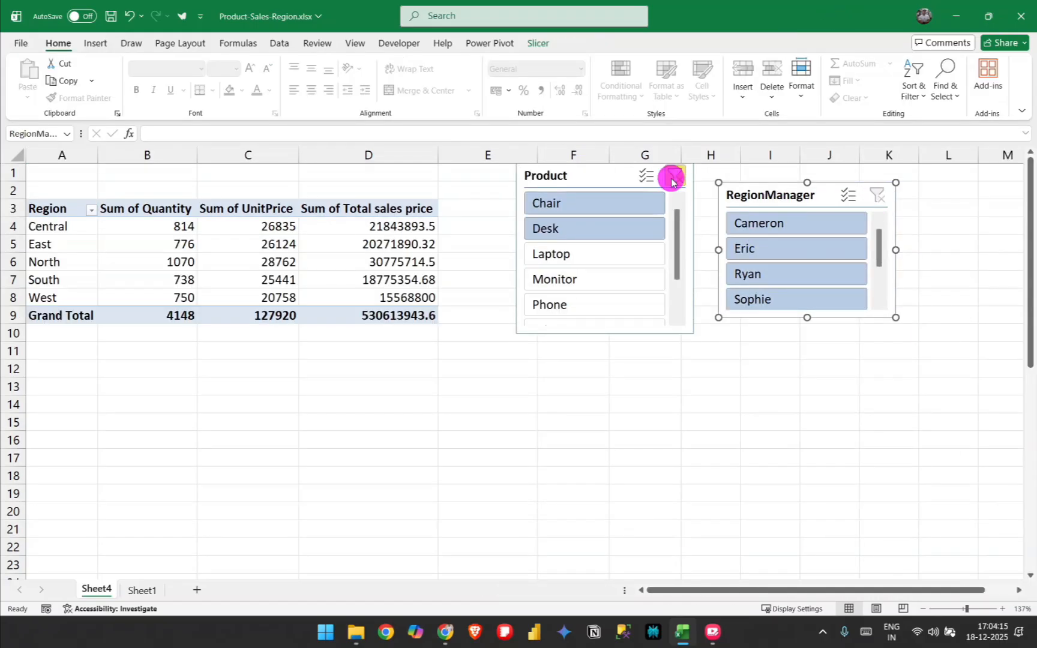
click(608, 281)
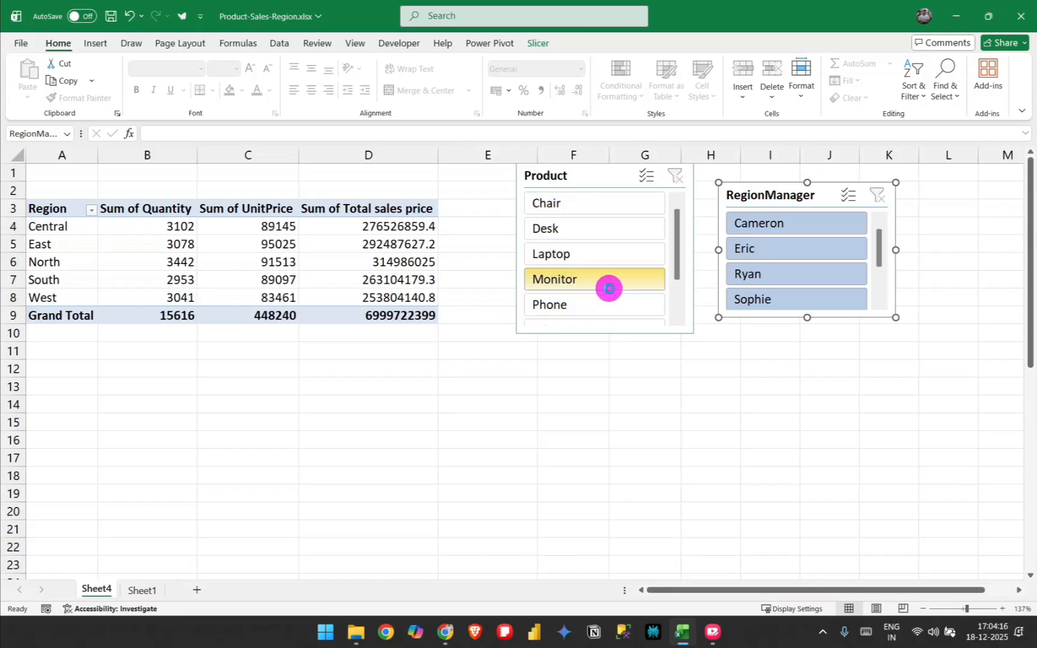
click(646, 175)
click(597, 255)
click(590, 229)
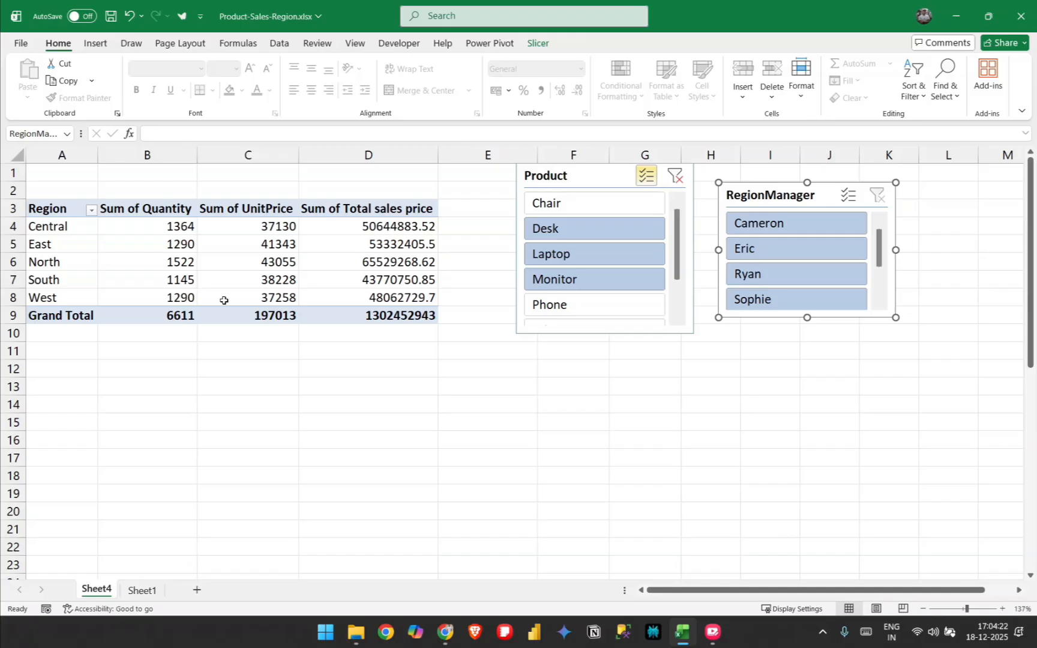
mouse_move(224, 300)
mouse_move(351, 254)
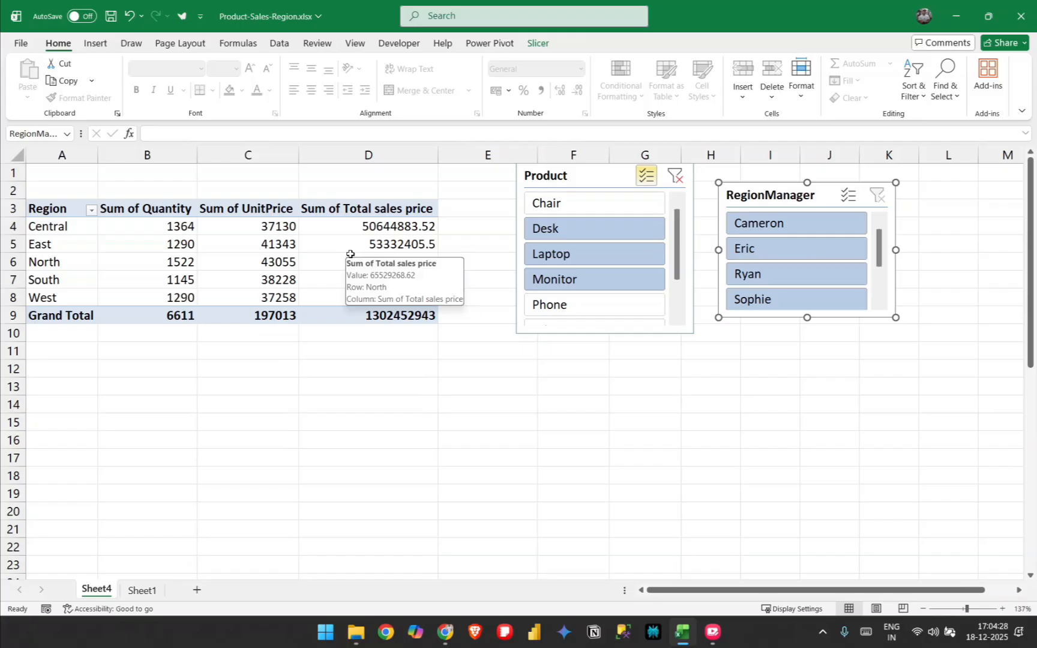